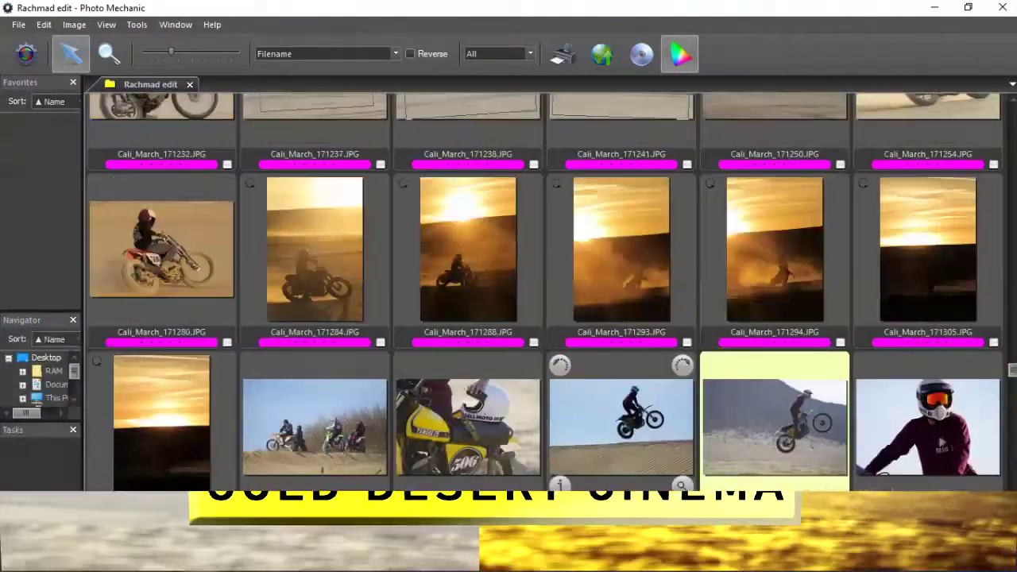
{"action": "scroll", "coordinate": [621, 421], "scroll_direction": "up", "scroll_amount": 3}
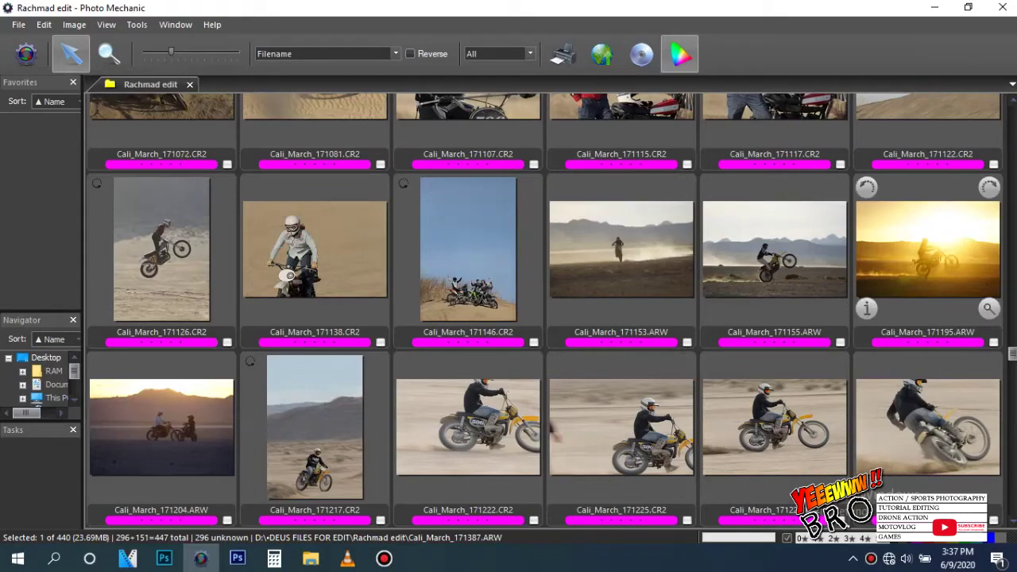
{"action": "double_click", "coordinate": [928, 248]}
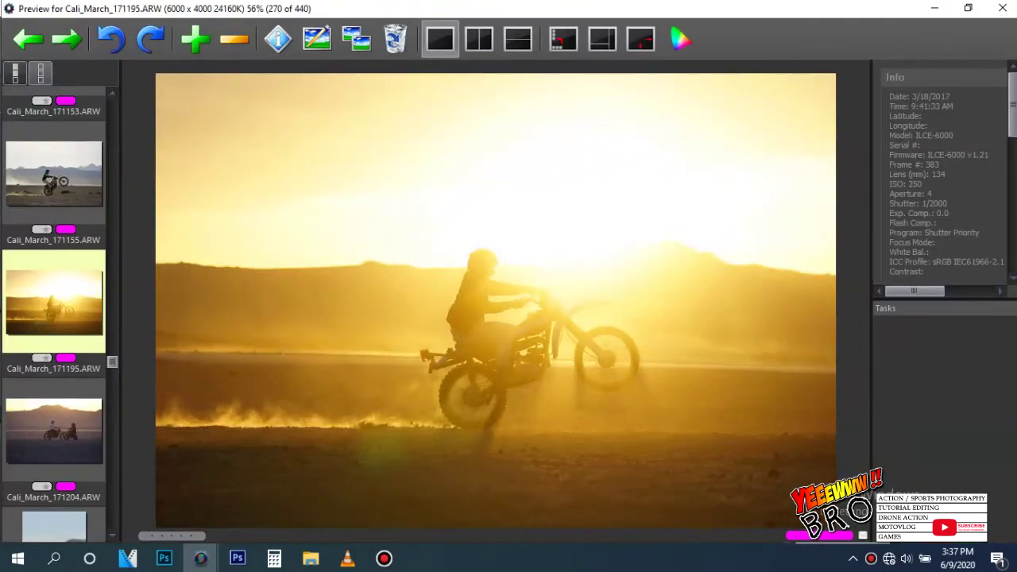
{"action": "key", "text": "Right"}
{"action": "key", "text": "Right"}
{"action": "key", "text": "Right"}
{"action": "key", "text": "Right"}
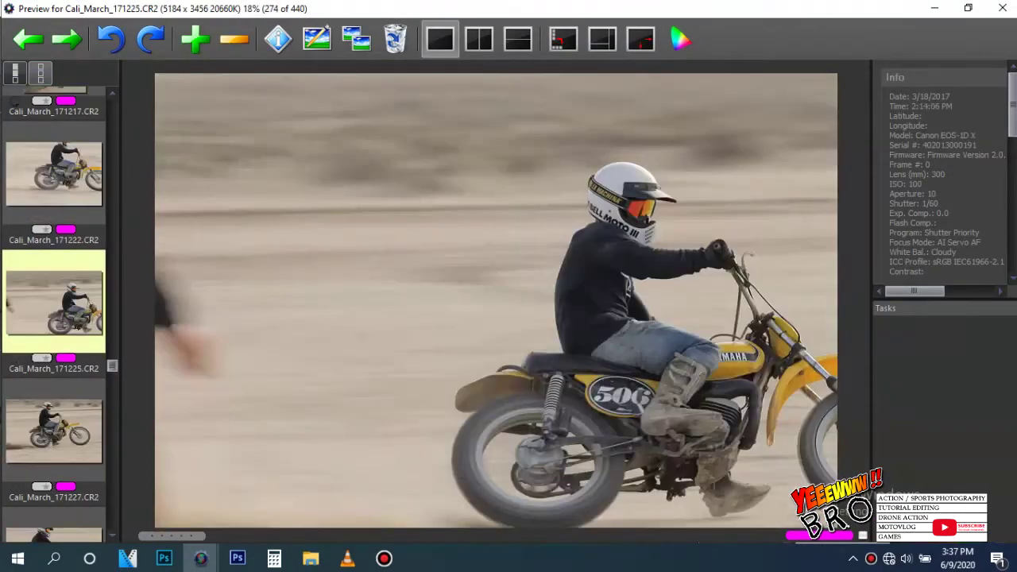
{"action": "key", "text": "Right"}
{"action": "key", "text": "Right"}
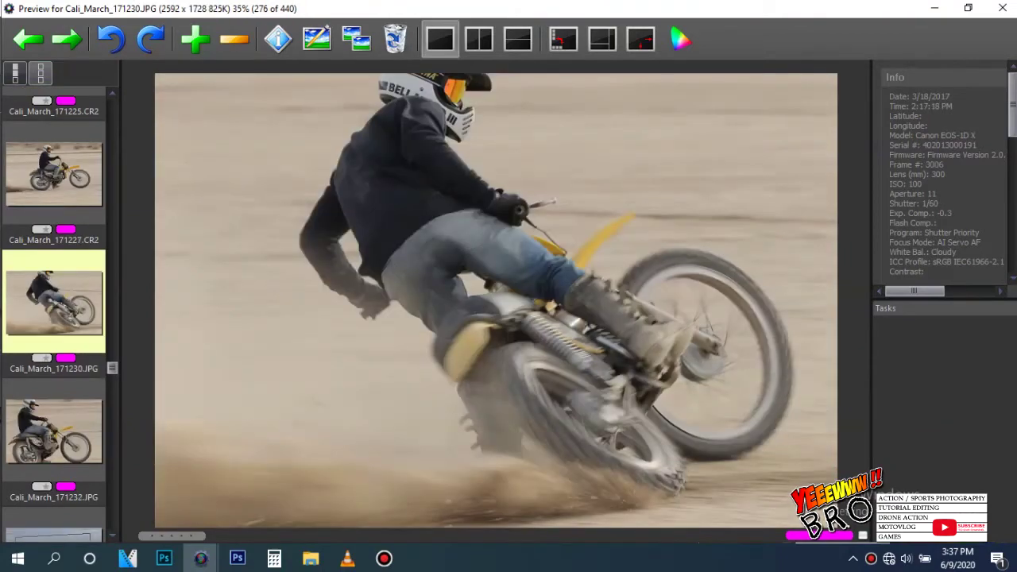
{"action": "key", "text": "Right"}
{"action": "key", "text": "Right"}
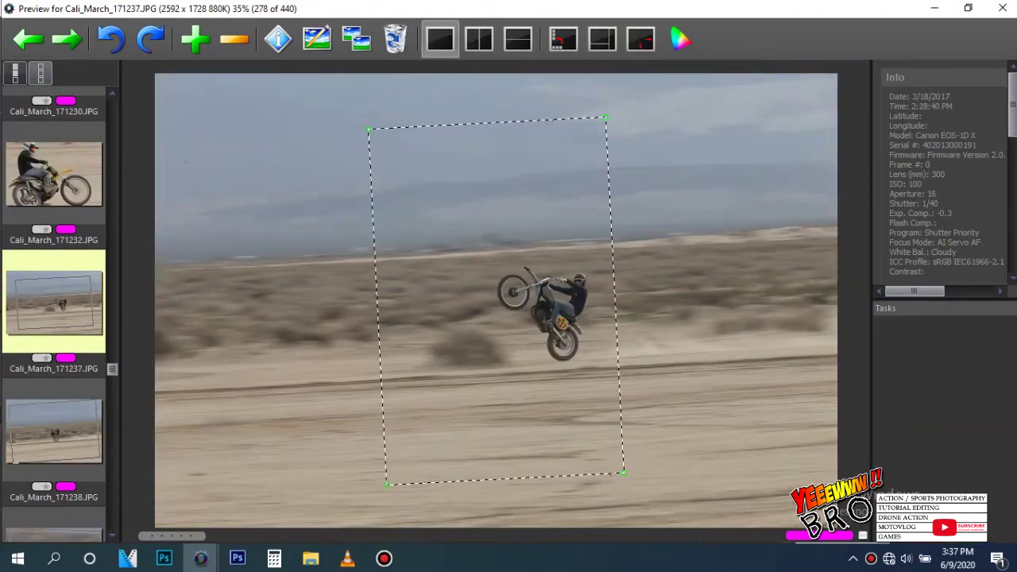
{"action": "key", "text": "Right"}
{"action": "key", "text": "Right"}
{"action": "key", "text": "Right"}
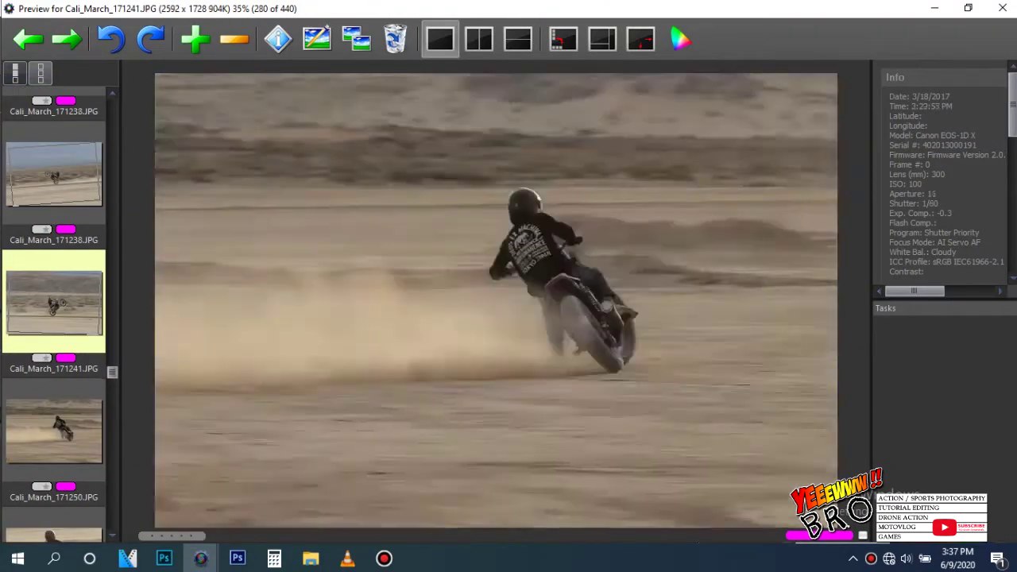
{"action": "key", "text": "Right"}
{"action": "key", "text": "Right"}
{"action": "key", "text": "Right"}
{"action": "key", "text": "Right"}
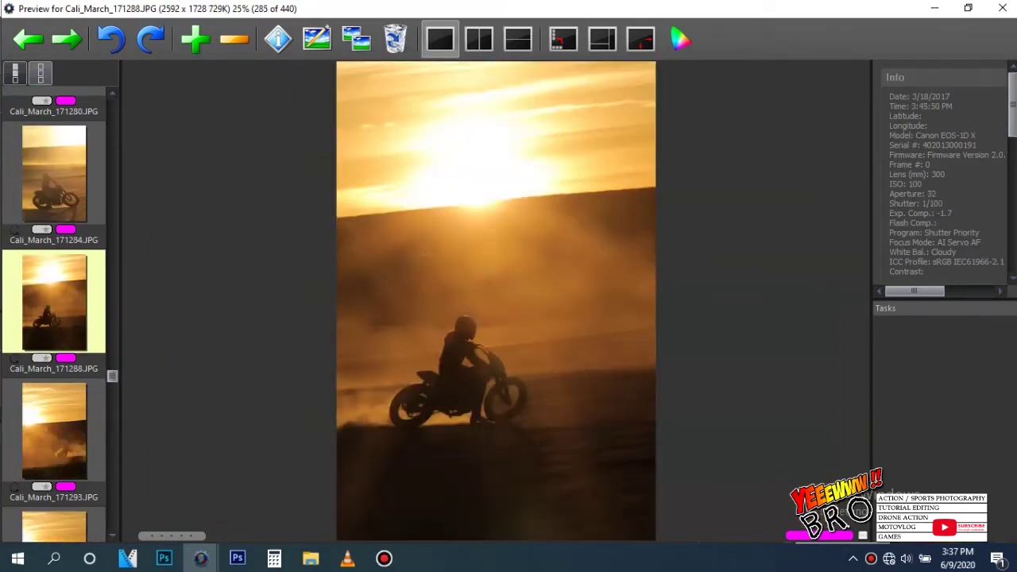
{"action": "key", "text": "Right"}
{"action": "key", "text": "Right"}
{"action": "key", "text": "Right"}
{"action": "key", "text": "Right"}
{"action": "key", "text": "Right"}
{"action": "key", "text": "Right"}
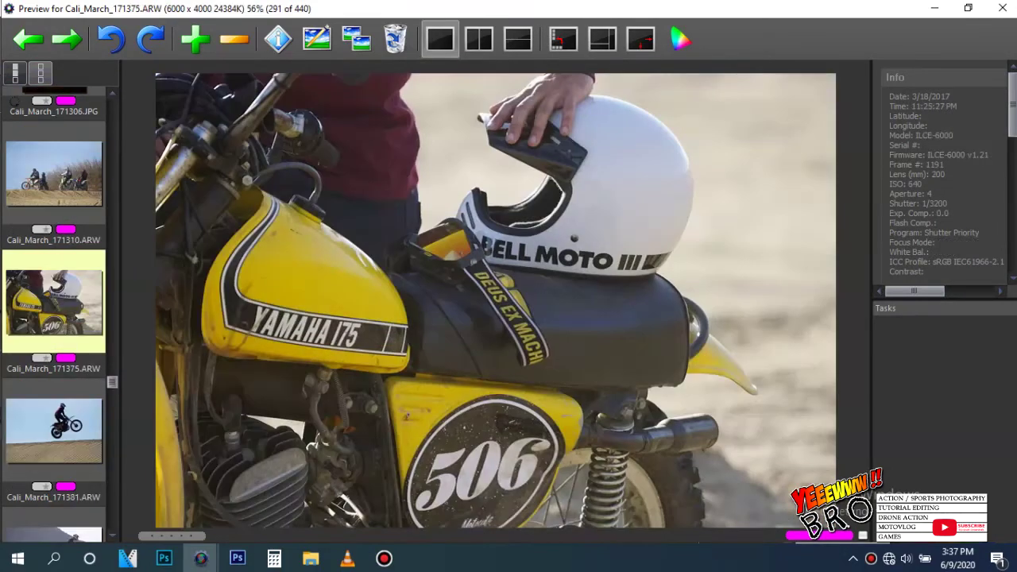
{"action": "key", "text": "Right"}
{"action": "key", "text": "Right"}
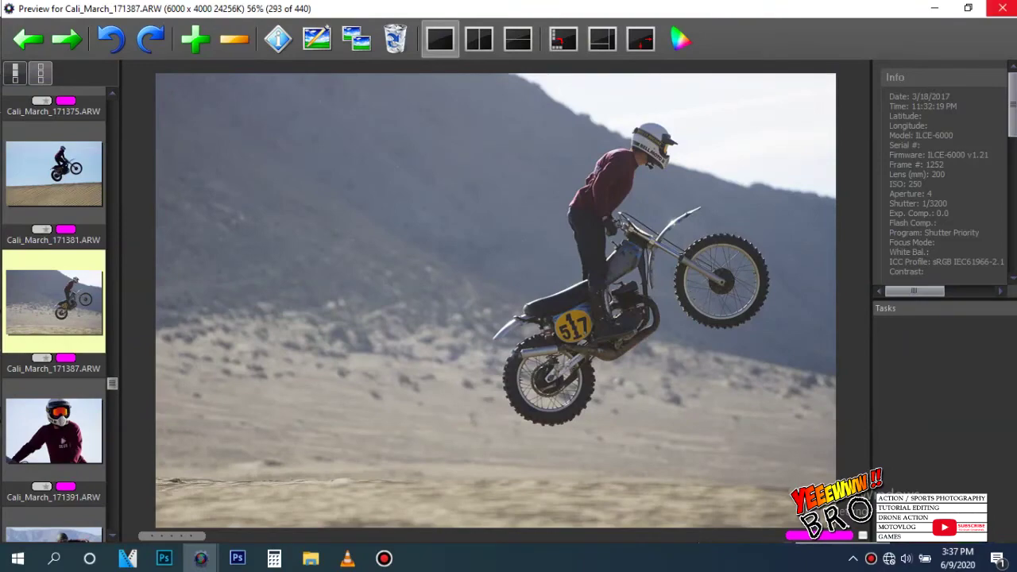
{"action": "key", "text": "Escape"}
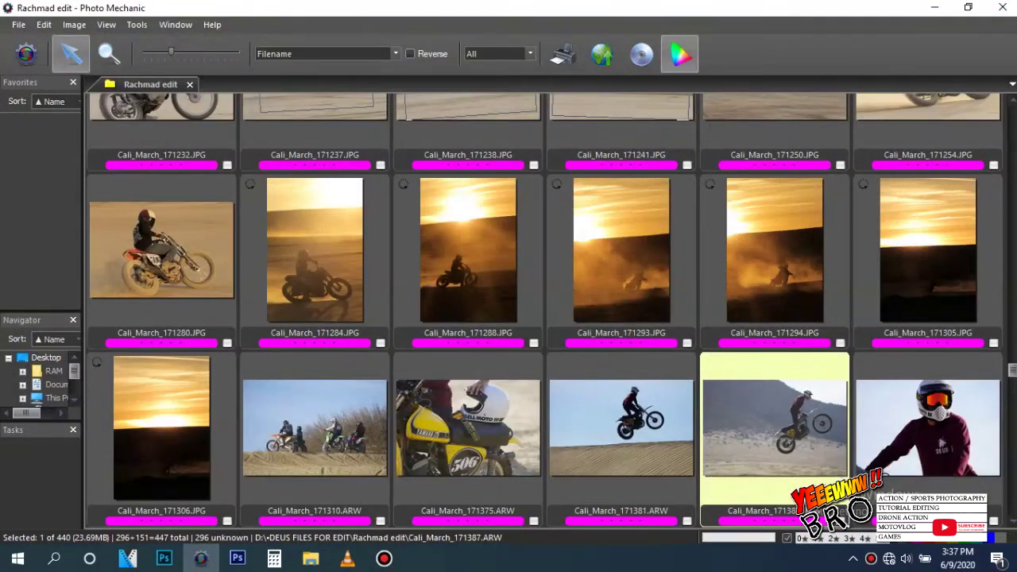
{"action": "left_click", "coordinate": [237, 559]}
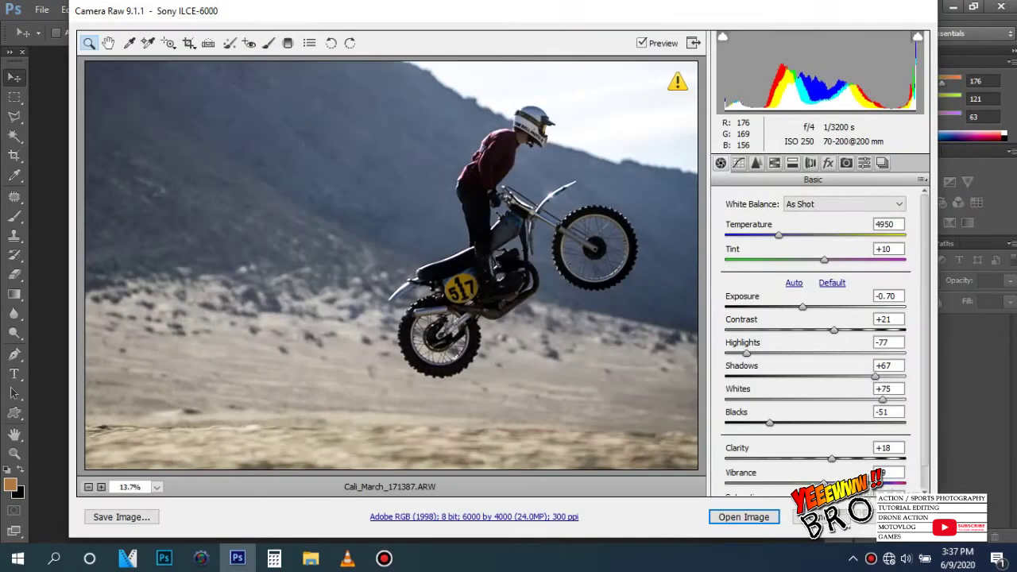
Apply Auto tone, then set Highlights -80, Shadows +52 and Whites -44.
{"action": "left_click", "coordinate": [794, 283]}
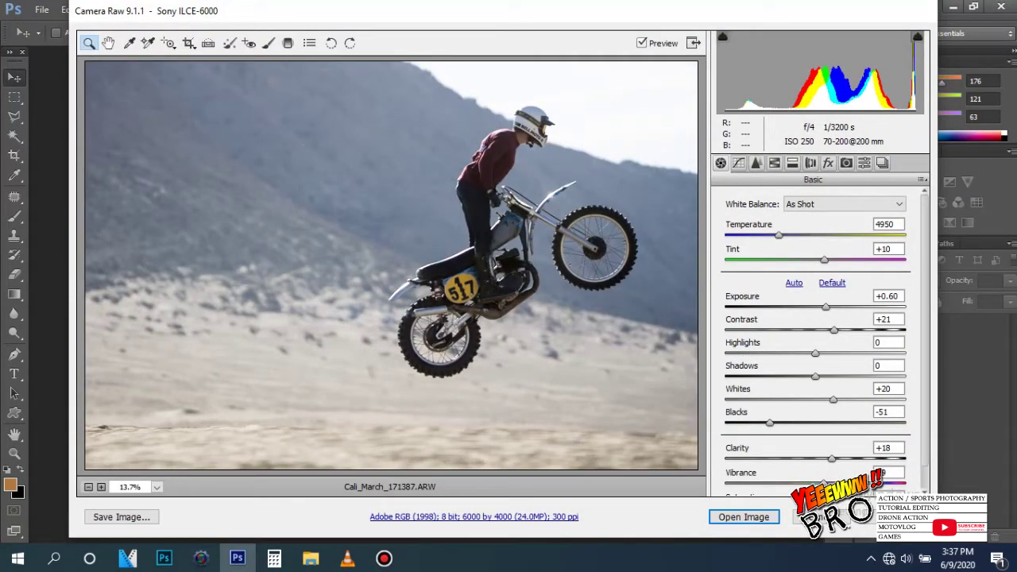
{"action": "key", "text": "shift+Down"}
{"action": "key", "text": "shift+Down"}
{"action": "key", "text": "shift+Down"}
{"action": "key", "text": "Tab"}
{"action": "key", "text": "shift+Down"}
{"action": "key", "text": "shift+Down"}
{"action": "key", "text": "shift+Down"}
{"action": "key", "text": "Down"}
{"action": "key", "text": "Down"}
{"action": "key", "text": "Down"}
{"action": "key", "text": "shift+Up"}
{"action": "key", "text": "shift+Up"}
{"action": "key", "text": "shift+Up"}
{"action": "key", "text": "Up"}
{"action": "key", "text": "Up"}
{"action": "key", "text": "Up"}
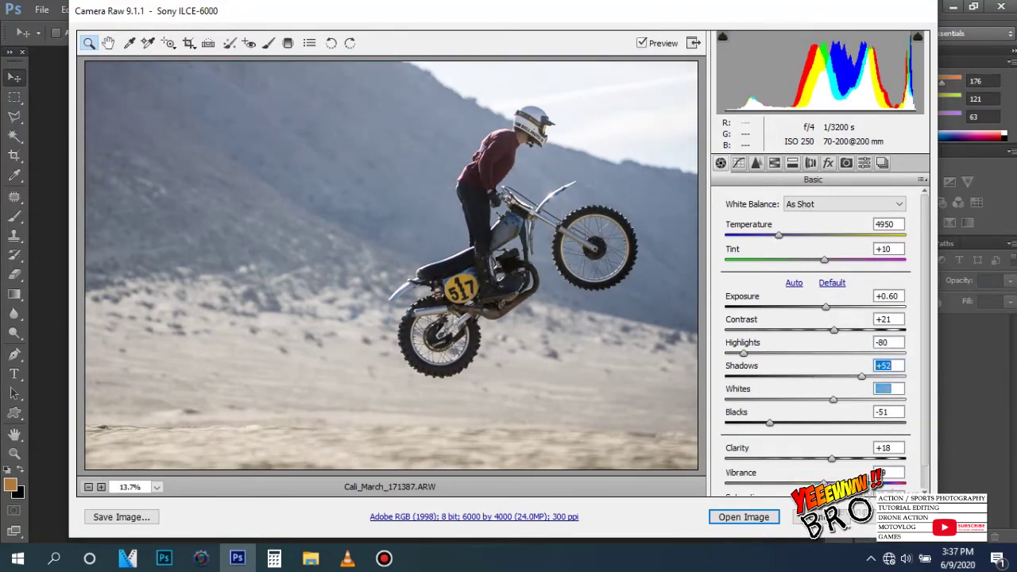
{"action": "key", "text": "Tab"}
{"action": "key", "text": "shift+Down"}
{"action": "key", "text": "shift+Down"}
{"action": "key", "text": "shift+Down"}
{"action": "key", "text": "Down"}
{"action": "key", "text": "Down"}
{"action": "key", "text": "Down"}
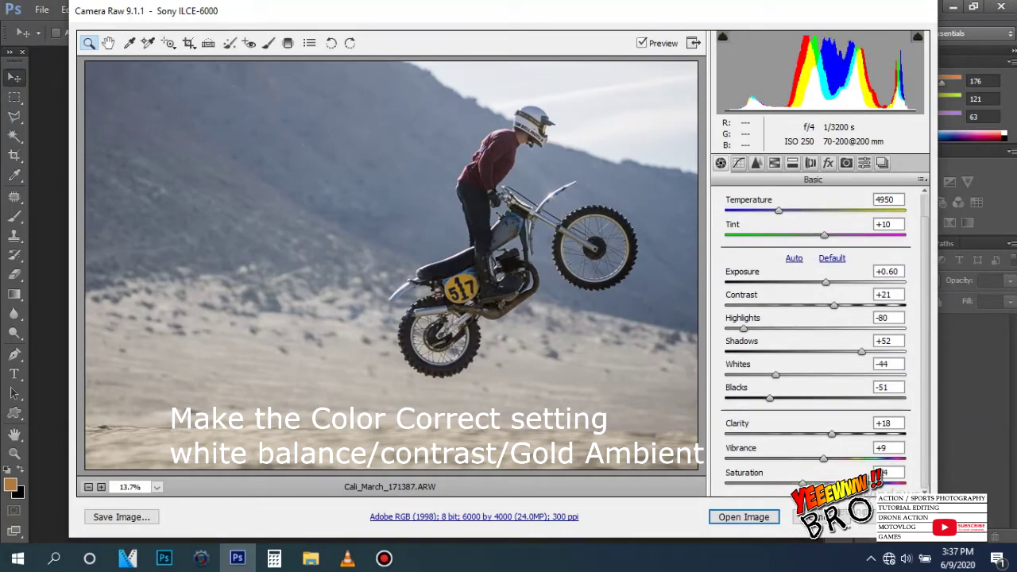
Settle Exposure at -0.60 and Contrast at +16.
{"action": "scroll", "coordinate": [823, 342], "scroll_direction": "up", "scroll_amount": 1}
{"action": "key", "text": "shift+Down"}
{"action": "key", "text": "shift+Down"}
{"action": "key", "text": "shift+Down"}
{"action": "key", "text": "Down"}
{"action": "key", "text": "Down"}
{"action": "key", "text": "Down"}
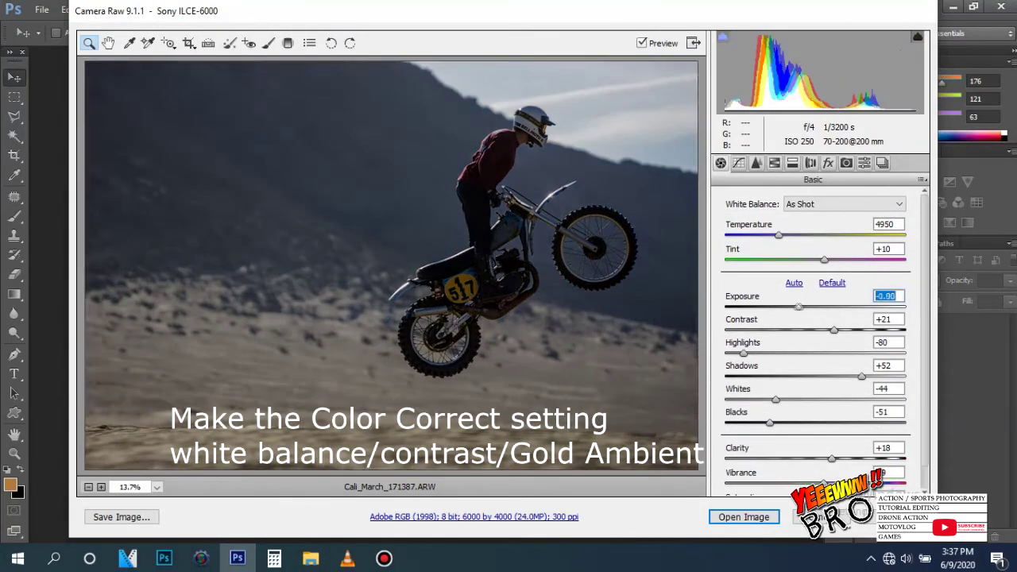
{"action": "key", "text": "Down"}
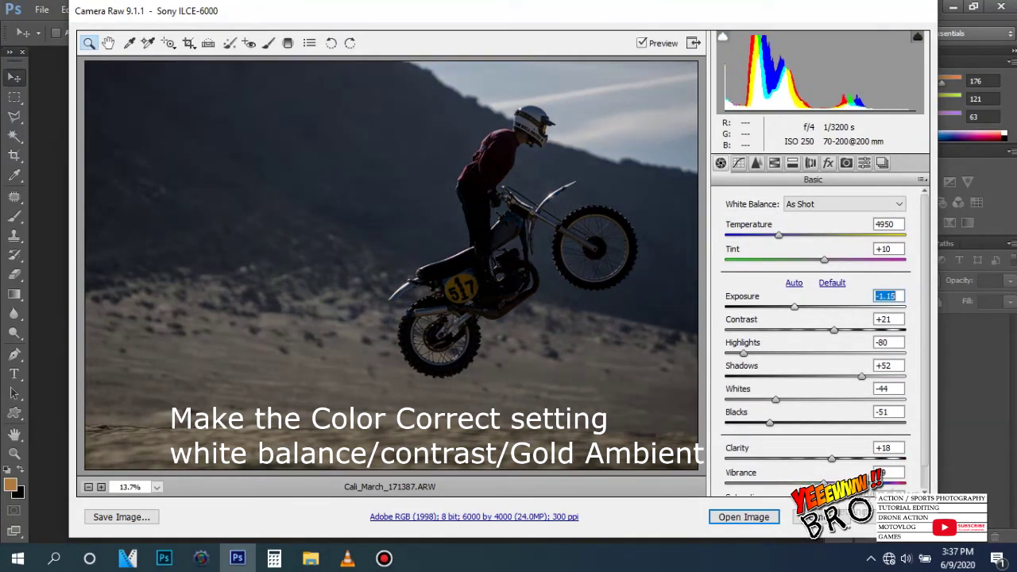
{"action": "key", "text": "Down"}
{"action": "key", "text": "Up"}
{"action": "key", "text": "Up"}
{"action": "key", "text": "Up"}
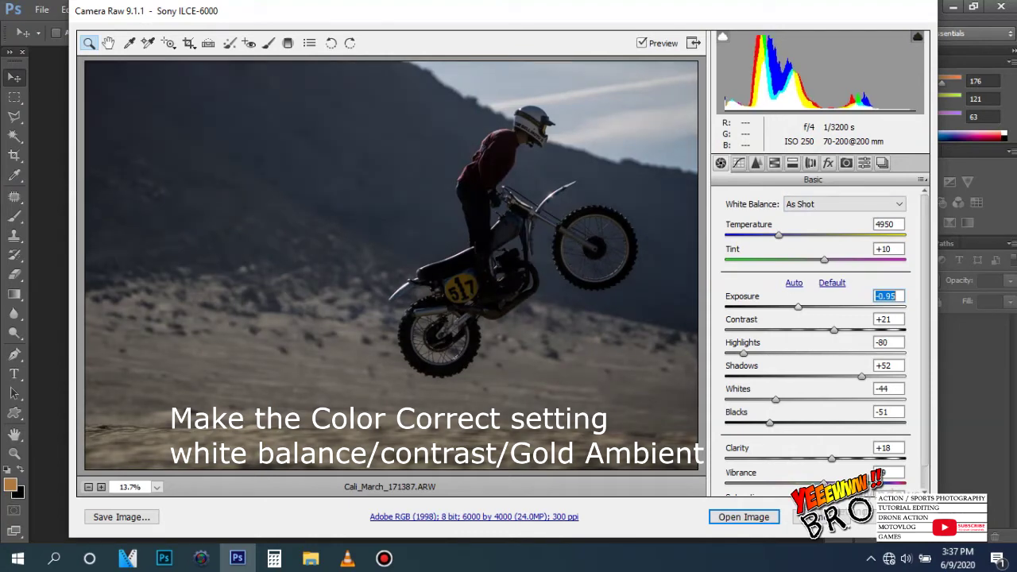
{"action": "key", "text": "Up"}
{"action": "key", "text": "Up"}
{"action": "key", "text": "Up"}
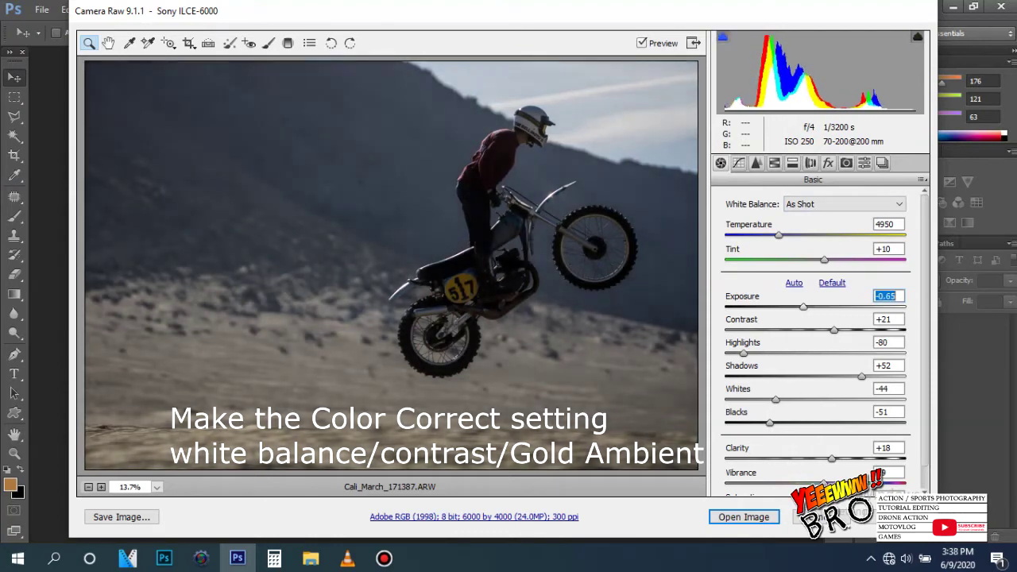
{"action": "key", "text": "Up"}
{"action": "key", "text": "Up"}
{"action": "key", "text": "Up"}
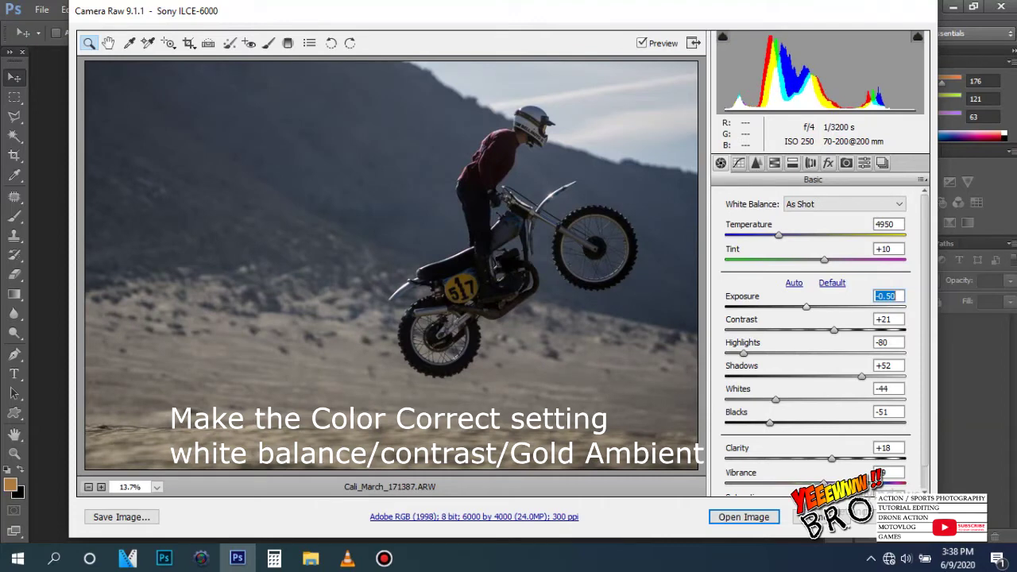
{"action": "key", "text": "Up"}
{"action": "key", "text": "Up"}
{"action": "key", "text": "Up"}
{"action": "key", "text": "Up"}
{"action": "key", "text": "Up"}
{"action": "key", "text": "Up"}
{"action": "key", "text": "Up"}
{"action": "key", "text": "Up"}
{"action": "key", "text": "Up"}
{"action": "key", "text": "Up"}
{"action": "key", "text": "Up"}
{"action": "key", "text": "Up"}
{"action": "key", "text": "Up"}
{"action": "key", "text": "Up"}
{"action": "key", "text": "Up"}
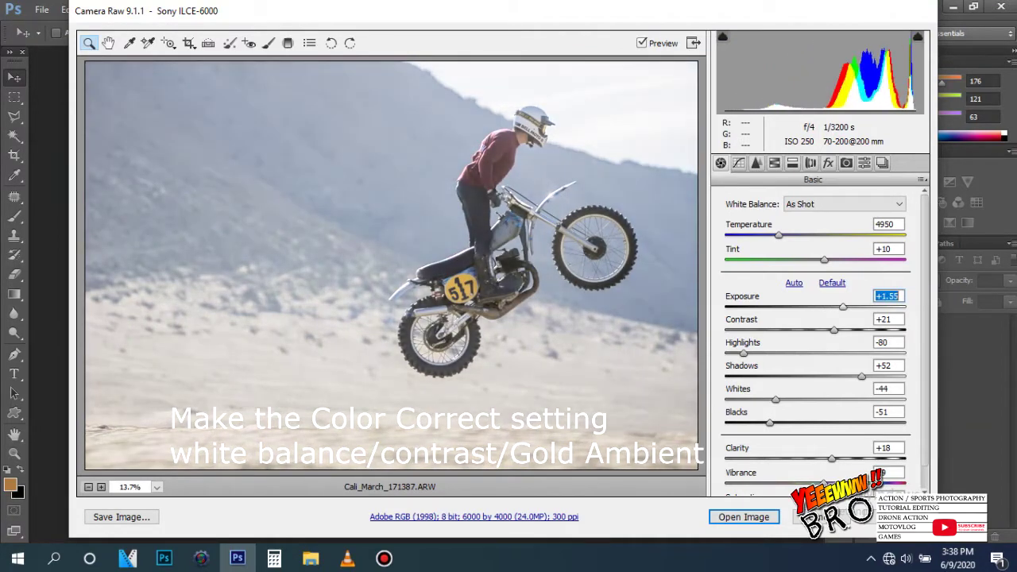
{"action": "key", "text": "Up"}
{"action": "key", "text": "Up"}
{"action": "key", "text": "Up"}
{"action": "key", "text": "Up"}
{"action": "key", "text": "Tab"}
{"action": "key", "text": "Down"}
{"action": "key", "text": "Down"}
{"action": "key", "text": "Down"}
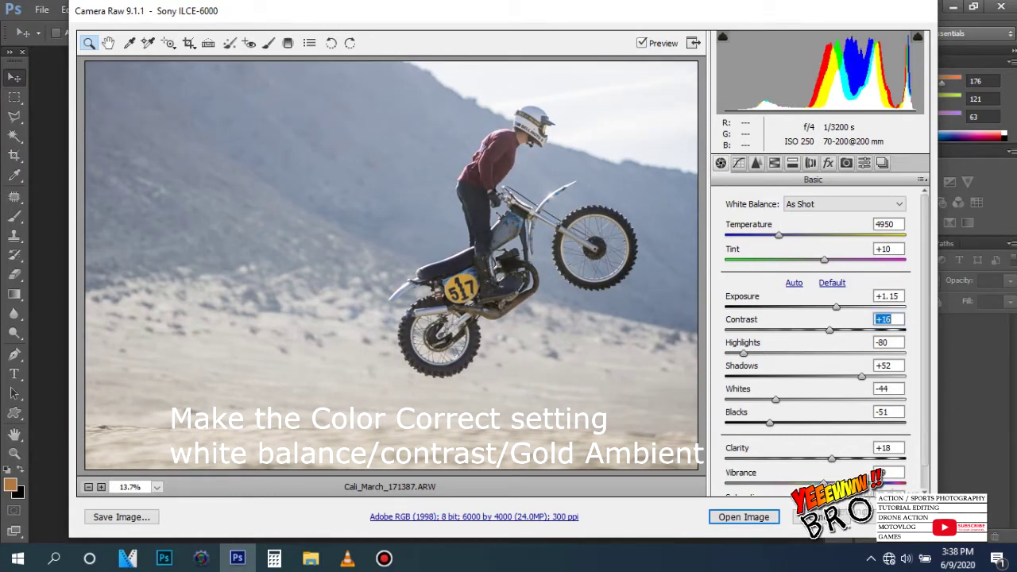
{"action": "key", "text": "shift+Tab"}
{"action": "type", "text": "-0.6"}
{"action": "key", "text": "Return"}
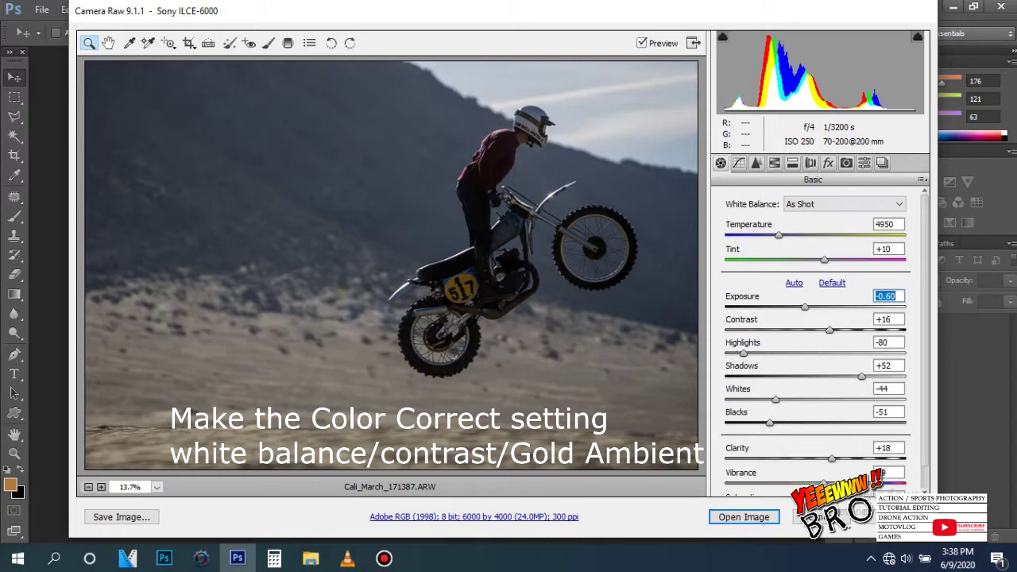
{"action": "key", "text": "ctrl+alt+3"}
In Split Toning, tint the highlights yellow at hue 71 with raised saturation.
{"action": "key", "text": "ctrl+alt+4"}
{"action": "key", "text": "ctrl+alt+5"}
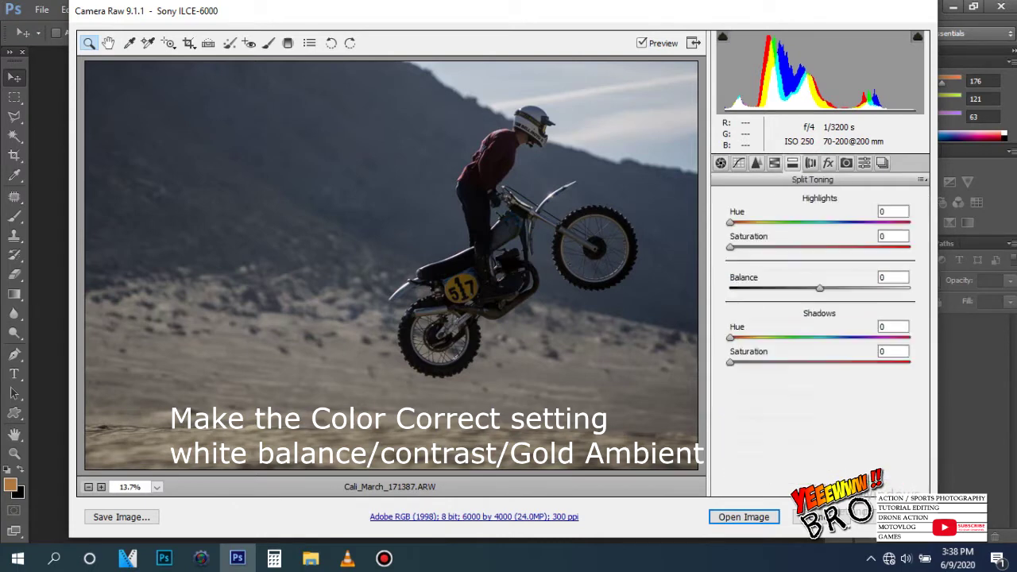
{"action": "type", "text": "46"}
{"action": "key", "text": "Return"}
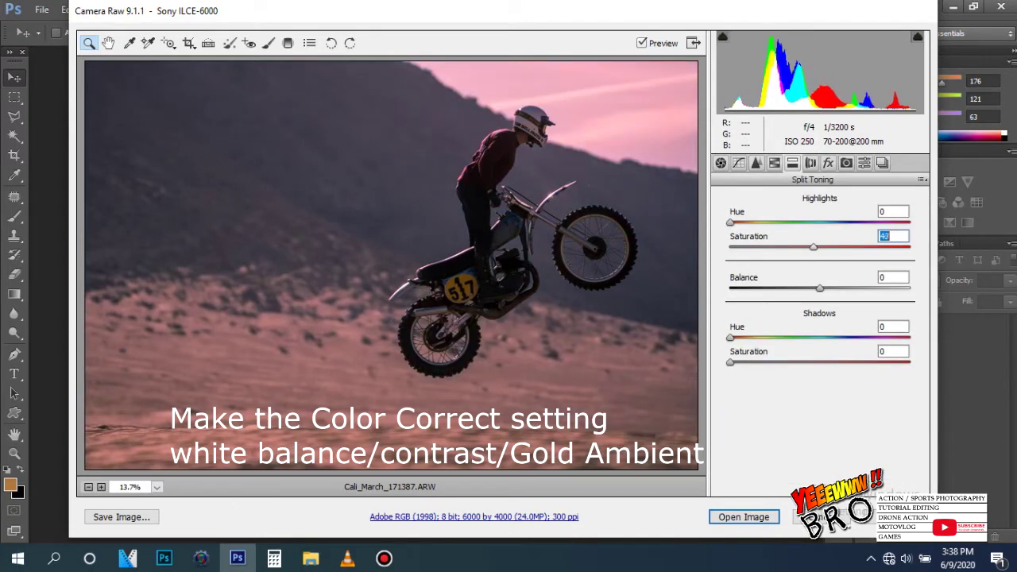
{"action": "key", "text": "Up"}
{"action": "key", "text": "Up"}
{"action": "key", "text": "Up"}
{"action": "key", "text": "Up"}
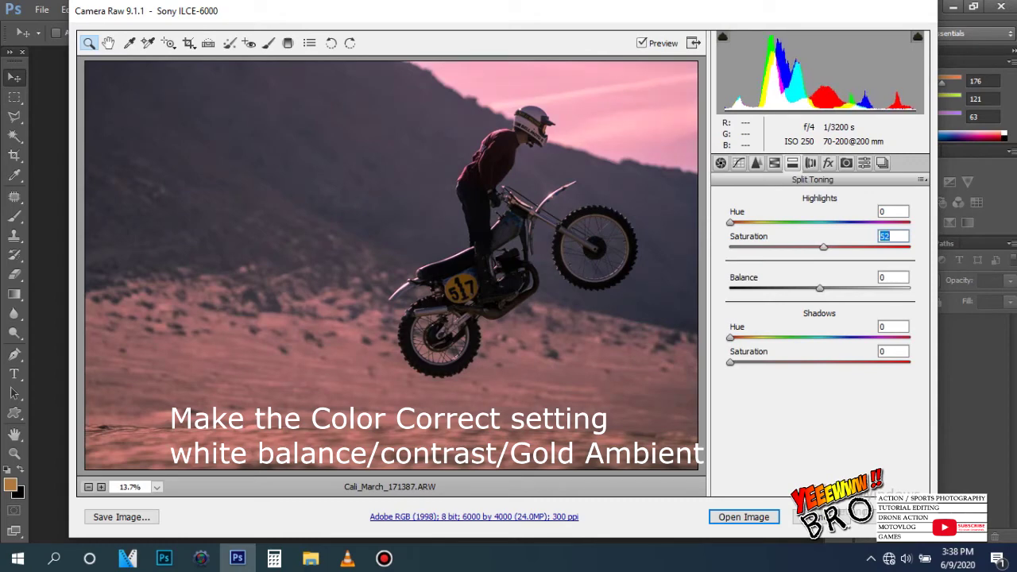
{"action": "key", "text": "shift+Tab"}
{"action": "key", "text": "Up"}
{"action": "key", "text": "Up"}
{"action": "key", "text": "Up"}
{"action": "key", "text": "Up"}
{"action": "key", "text": "Up"}
{"action": "key", "text": "Up"}
{"action": "key", "text": "Up"}
{"action": "key", "text": "Up"}
{"action": "key", "text": "Up"}
{"action": "key", "text": "Up"}
{"action": "key", "text": "Up"}
{"action": "key", "text": "Up"}
{"action": "key", "text": "Down"}
{"action": "key", "text": "Down"}
{"action": "key", "text": "Down"}
{"action": "key", "text": "Down"}
{"action": "key", "text": "Down"}
{"action": "key", "text": "Down"}
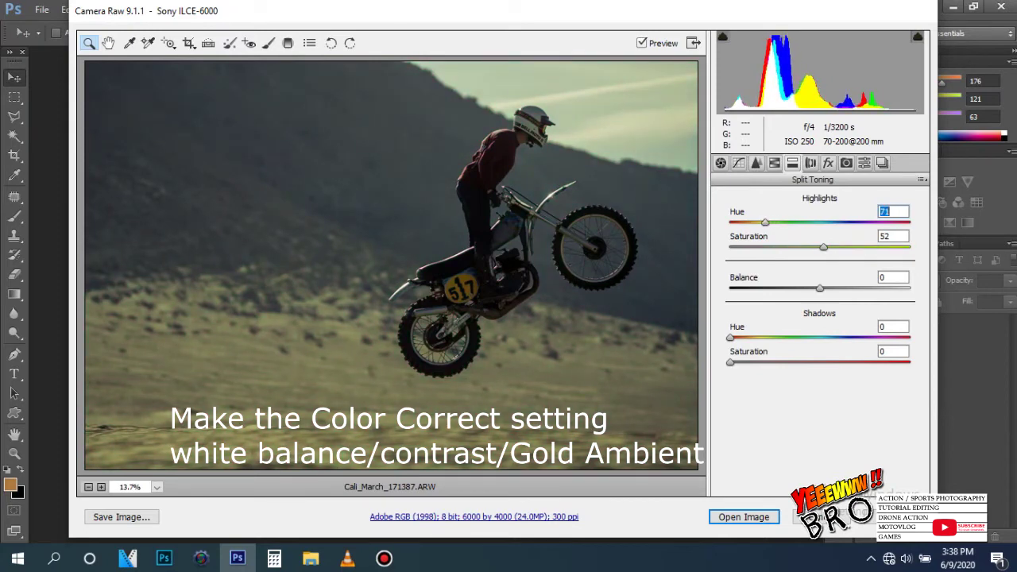
Set the shadow tint to hue 2, saturation 9, and highlight saturation to 61.
{"action": "key", "text": "Tab"}
{"action": "key", "text": "Tab"}
{"action": "key", "text": "Tab"}
{"action": "key", "text": "Up"}
{"action": "key", "text": "Up"}
{"action": "key", "text": "Up"}
{"action": "key", "text": "Up"}
{"action": "key", "text": "Up"}
{"action": "key", "text": "Up"}
{"action": "key", "text": "Up"}
{"action": "key", "text": "Up"}
{"action": "key", "text": "Up"}
{"action": "key", "text": "shift+Tab"}
{"action": "key", "text": "Up"}
{"action": "key", "text": "Up"}
{"action": "key", "text": "Up"}
{"action": "key", "text": "shift+Up"}
{"action": "key", "text": "shift+Up"}
{"action": "key", "text": "shift+Up"}
{"action": "key", "text": "shift+Up"}
{"action": "key", "text": "shift+Up"}
{"action": "key", "text": "shift+Up"}
{"action": "key", "text": "shift+Down"}
{"action": "key", "text": "shift+Down"}
{"action": "key", "text": "shift+Down"}
{"action": "key", "text": "shift+Down"}
{"action": "key", "text": "shift+Down"}
{"action": "key", "text": "Down"}
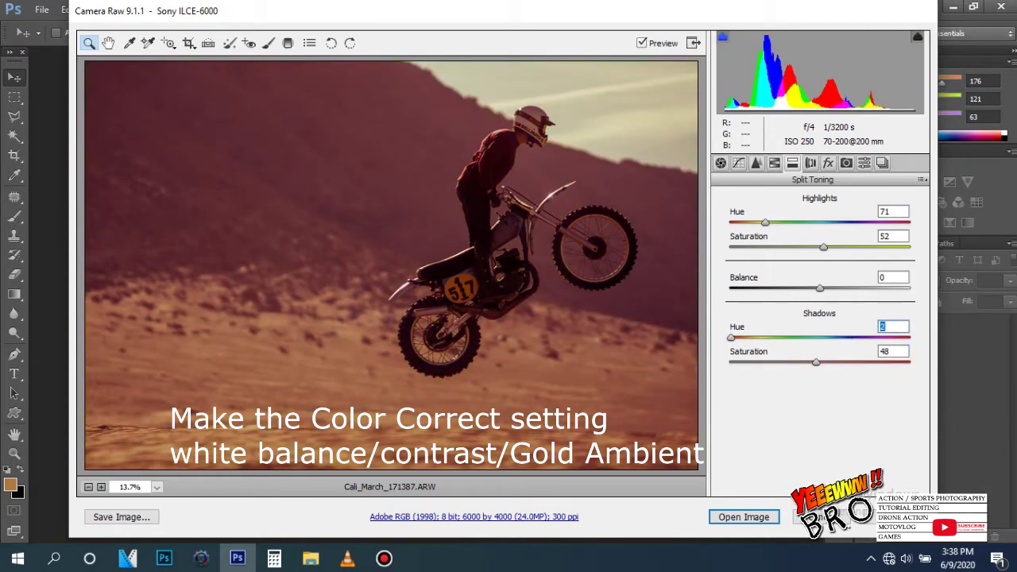
{"action": "key", "text": "Tab"}
{"action": "key", "text": "Down"}
{"action": "key", "text": "Down"}
{"action": "key", "text": "Down"}
{"action": "key", "text": "Down"}
{"action": "key", "text": "Down"}
{"action": "key", "text": "Down"}
{"action": "key", "text": "Down"}
{"action": "key", "text": "Down"}
{"action": "key", "text": "Down"}
{"action": "key", "text": "Down"}
{"action": "key", "text": "Down"}
{"action": "key", "text": "Down"}
{"action": "key", "text": "Up"}
{"action": "key", "text": "Up"}
{"action": "key", "text": "Up"}
{"action": "key", "text": "Up"}
{"action": "key", "text": "Up"}
{"action": "key", "text": "Up"}
{"action": "key", "text": "Up"}
{"action": "key", "text": "Up"}
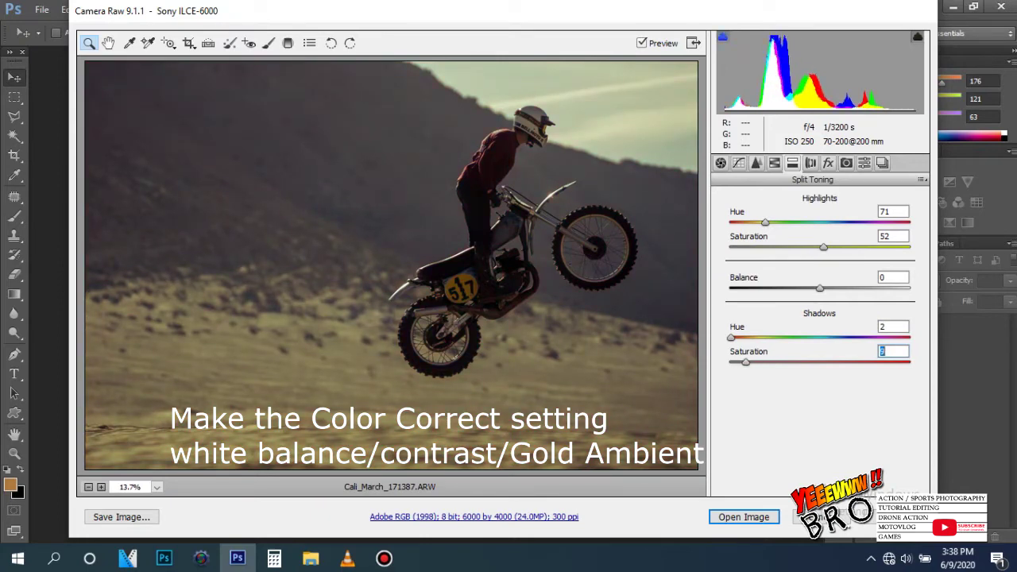
{"action": "key", "text": "shift+Tab"}
{"action": "key", "text": "shift+Tab"}
{"action": "key", "text": "shift+Tab"}
{"action": "key", "text": "Up"}
{"action": "key", "text": "Up"}
{"action": "key", "text": "Up"}
{"action": "key", "text": "Up"}
{"action": "key", "text": "Up"}
{"action": "key", "text": "Up"}
{"action": "key", "text": "Up"}
{"action": "key", "text": "Up"}
{"action": "key", "text": "Up"}
{"action": "key", "text": "Down"}
{"action": "key", "text": "Down"}
{"action": "key", "text": "Down"}
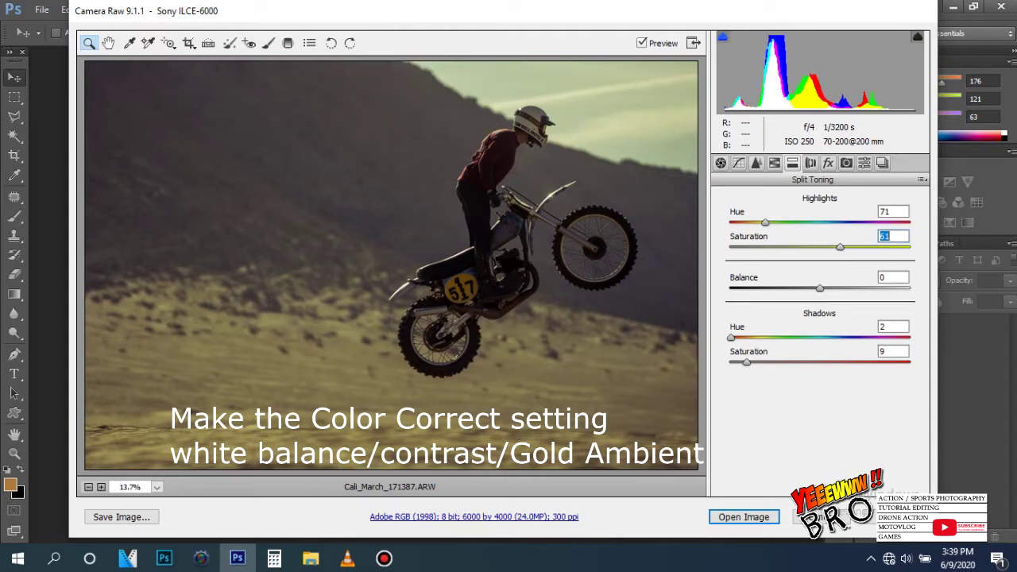
{"action": "left_click", "coordinate": [721, 163]}
Paint Adjustment Brush strokes over the rider and the upper-left hillside.
{"action": "left_click", "coordinate": [269, 43]}
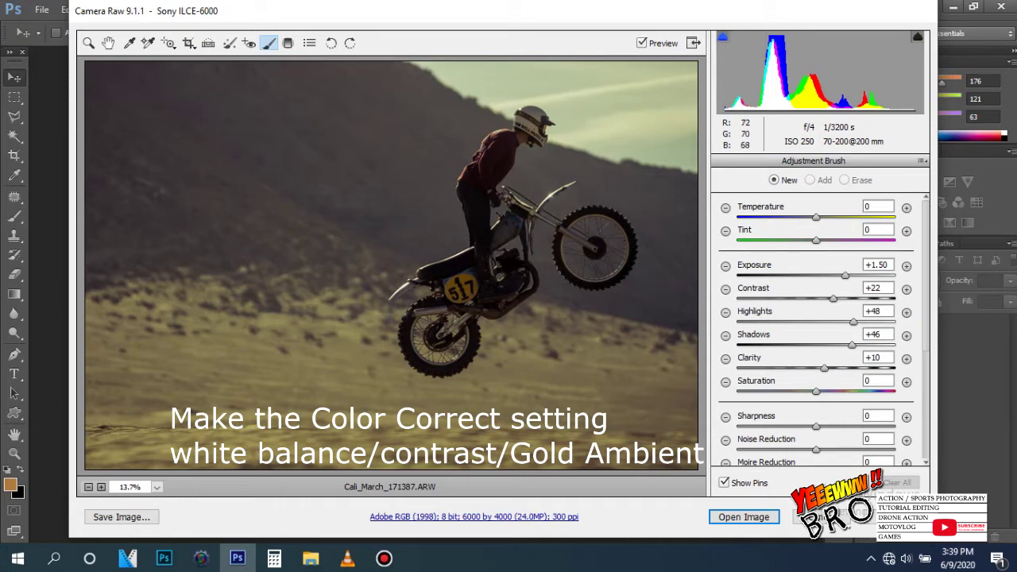
{"action": "left_click", "coordinate": [504, 199]}
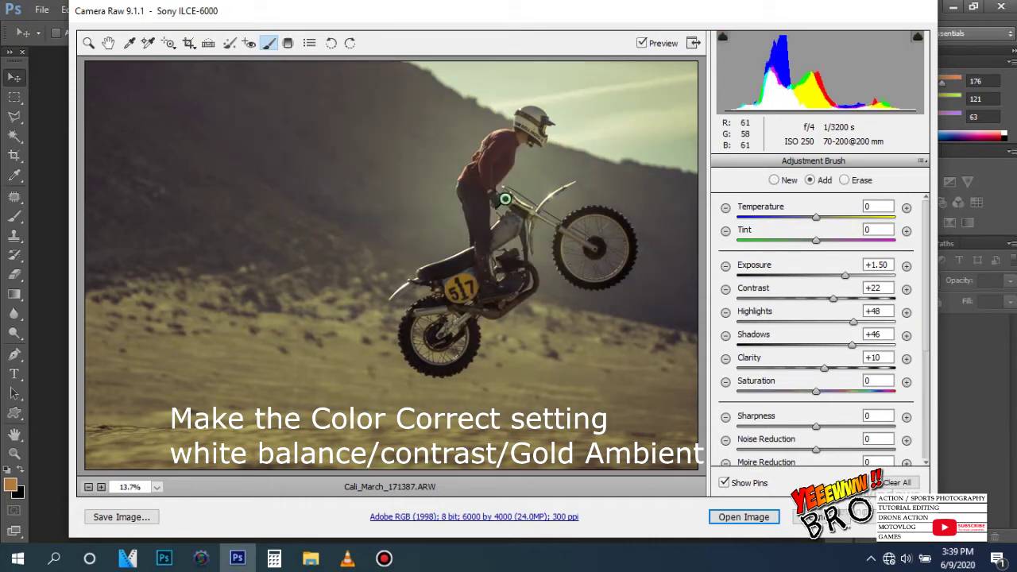
{"action": "key", "text": "n"}
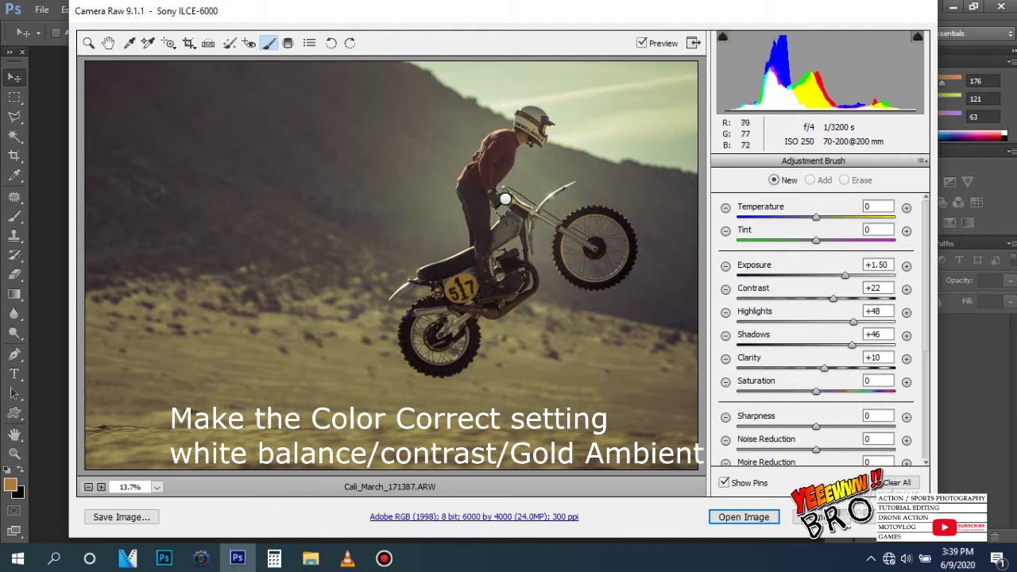
{"action": "left_click", "coordinate": [273, 89]}
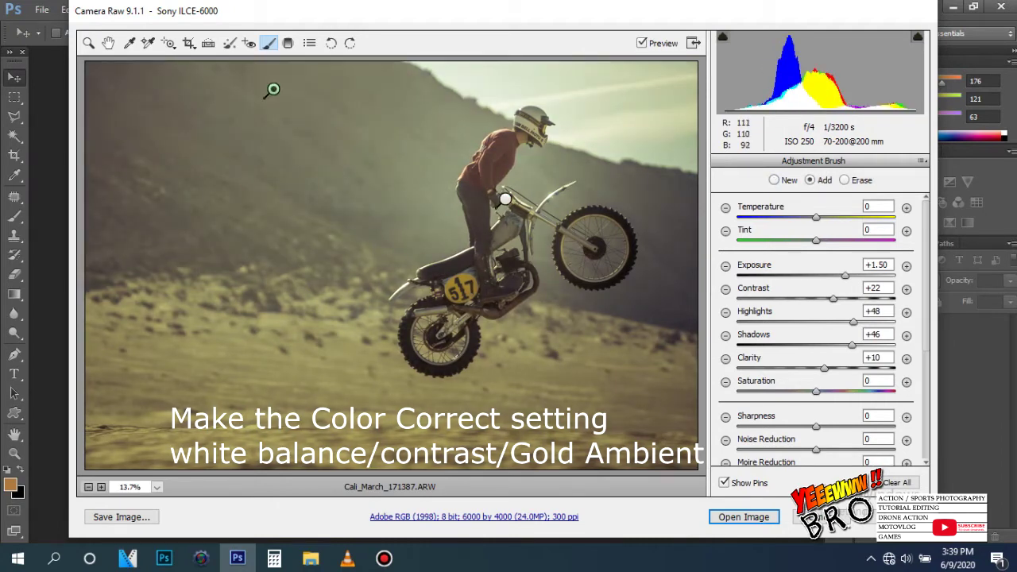
{"action": "left_click", "coordinate": [272, 90]}
{"action": "left_click", "coordinate": [272, 90]}
{"action": "left_click", "coordinate": [273, 90]}
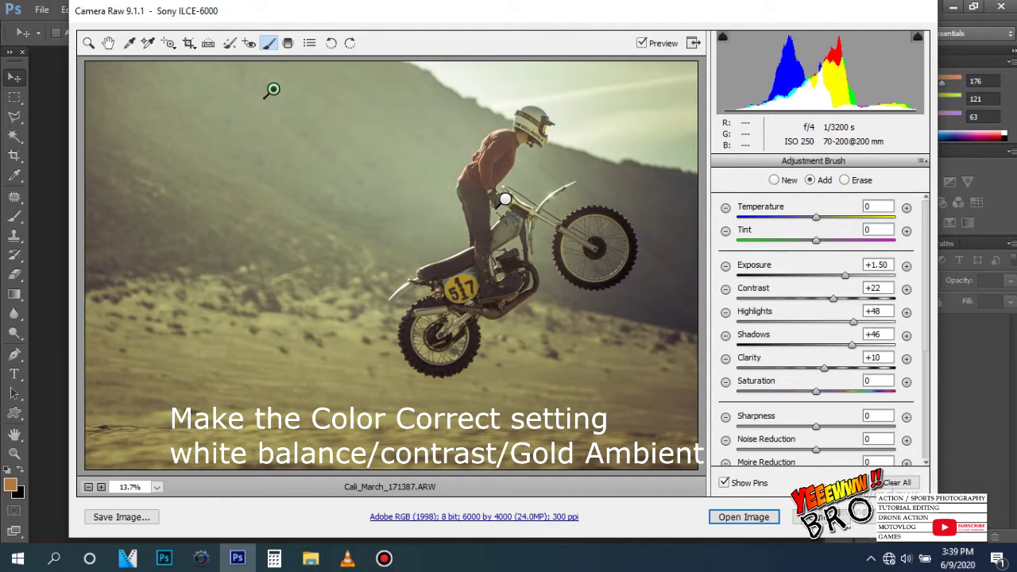
Set the brush Temperature +94, Tint +54 and Exposure +2.30.
{"action": "left_click", "coordinate": [878, 206]}
{"action": "type", "text": "100"}
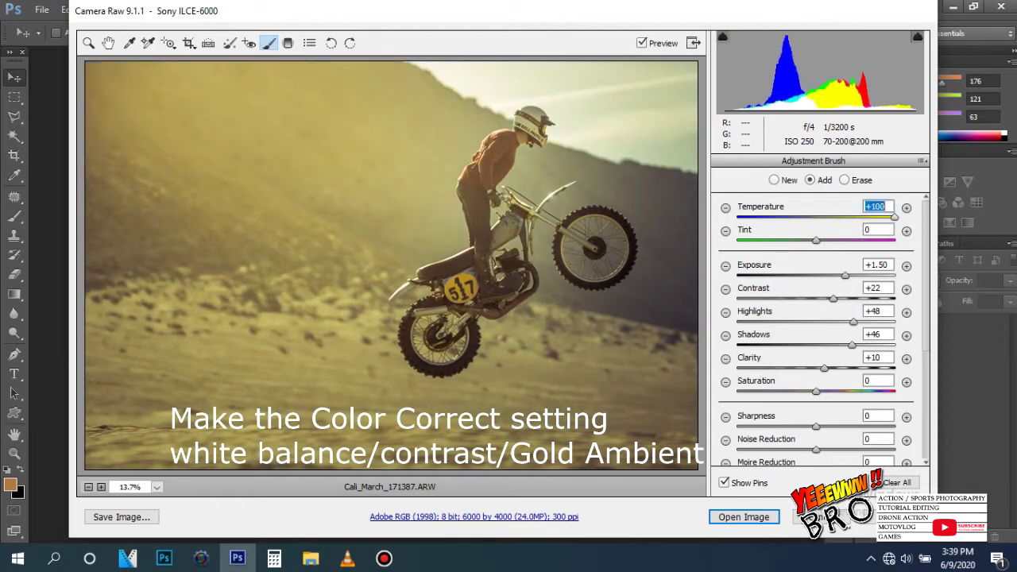
{"action": "key", "text": "Down"}
{"action": "key", "text": "Down"}
{"action": "key", "text": "Down"}
{"action": "key", "text": "Tab"}
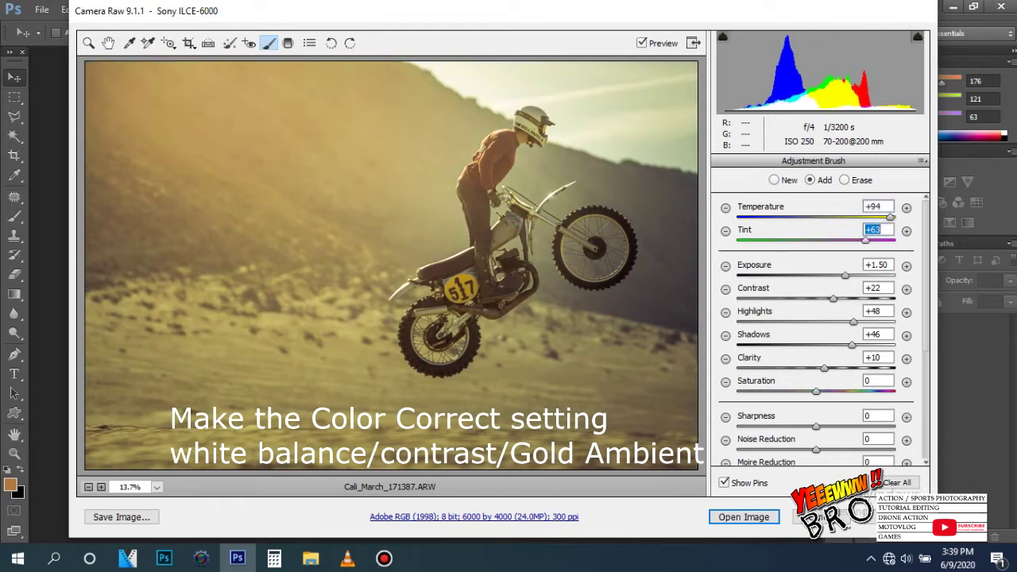
{"action": "type", "text": "54"}
{"action": "key", "text": "Return"}
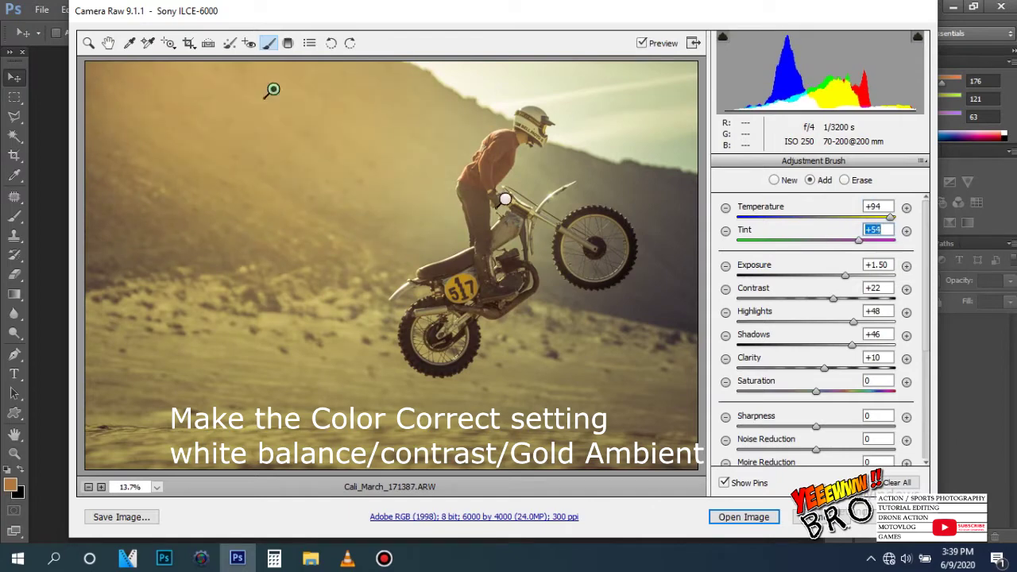
{"action": "key", "text": "Tab"}
{"action": "type", "text": "2.25"}
{"action": "key", "text": "Return"}
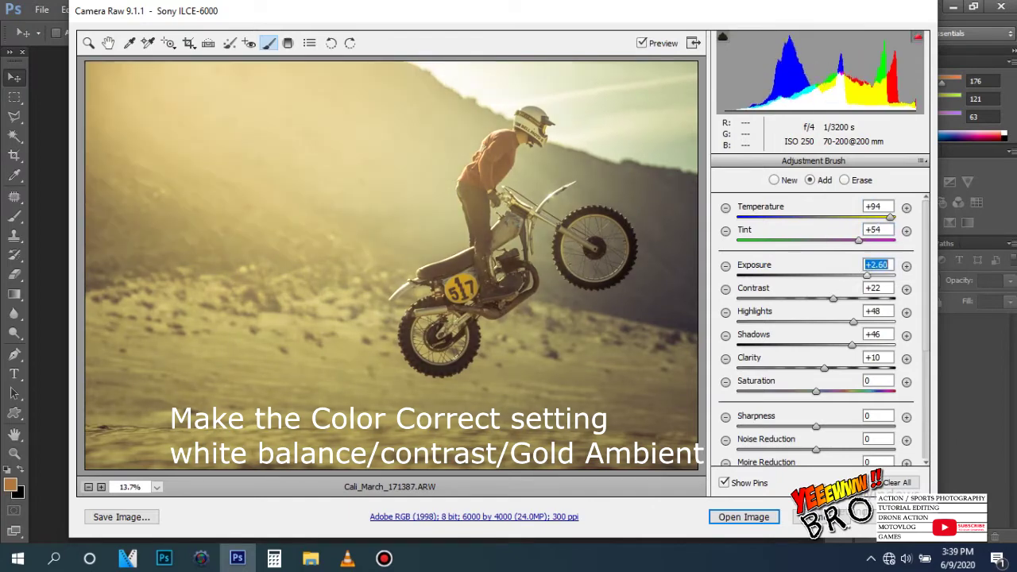
{"action": "key", "text": "Up"}
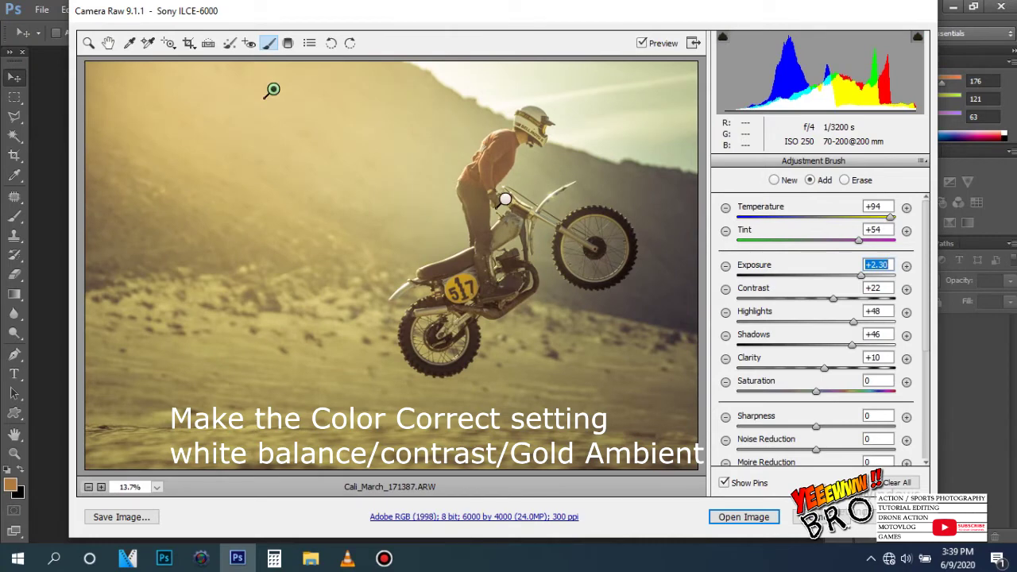
Set the brush Contrast +84, Highlights +74 and Shadows +81.
{"action": "key", "text": "Tab"}
{"action": "type", "text": "84"}
{"action": "key", "text": "Return"}
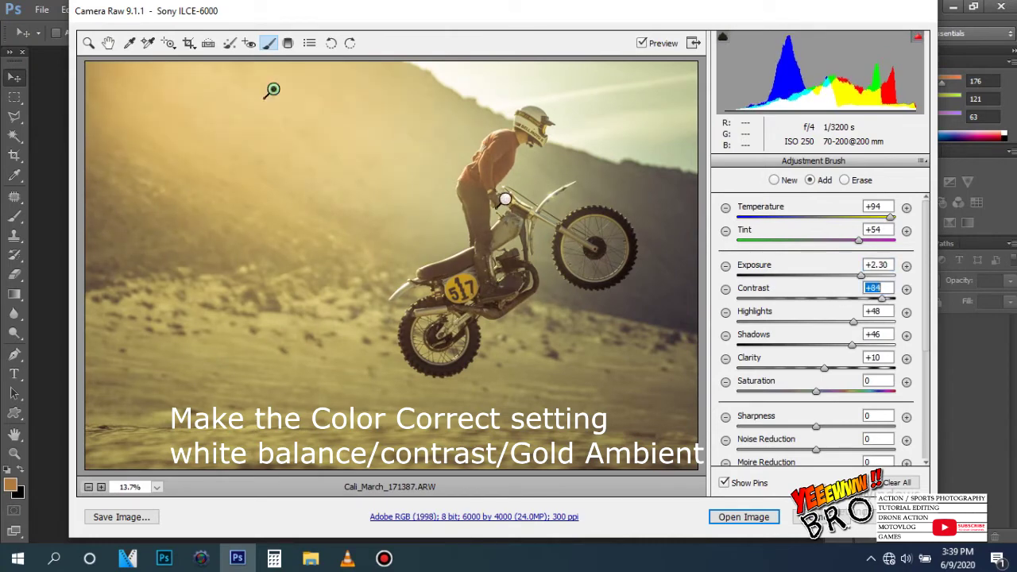
{"action": "key", "text": "Tab"}
{"action": "type", "text": "74"}
{"action": "key", "text": "Return"}
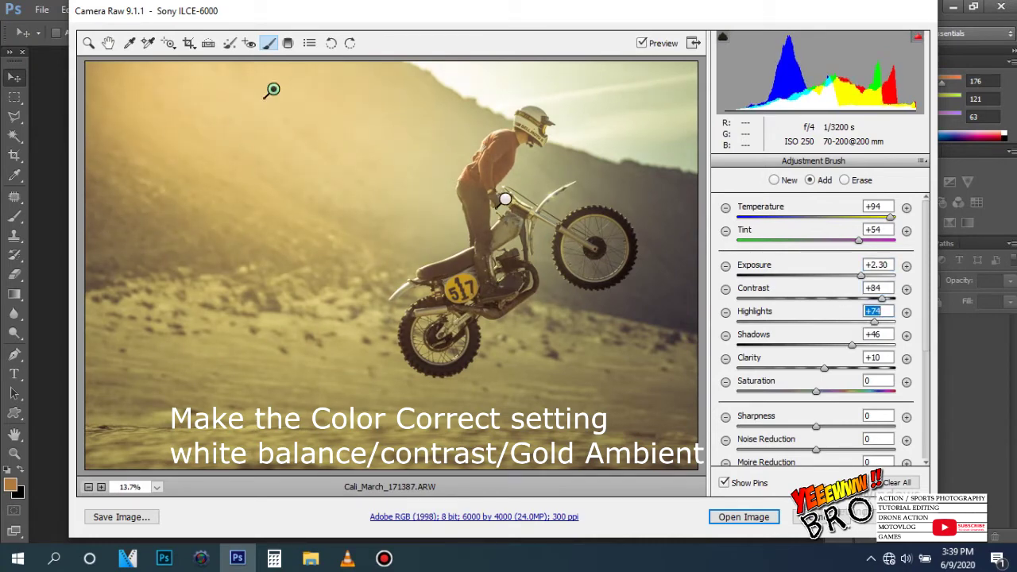
{"action": "key", "text": "Tab"}
{"action": "type", "text": "92"}
{"action": "key", "text": "Return"}
{"action": "type", "text": "81"}
{"action": "key", "text": "Return"}
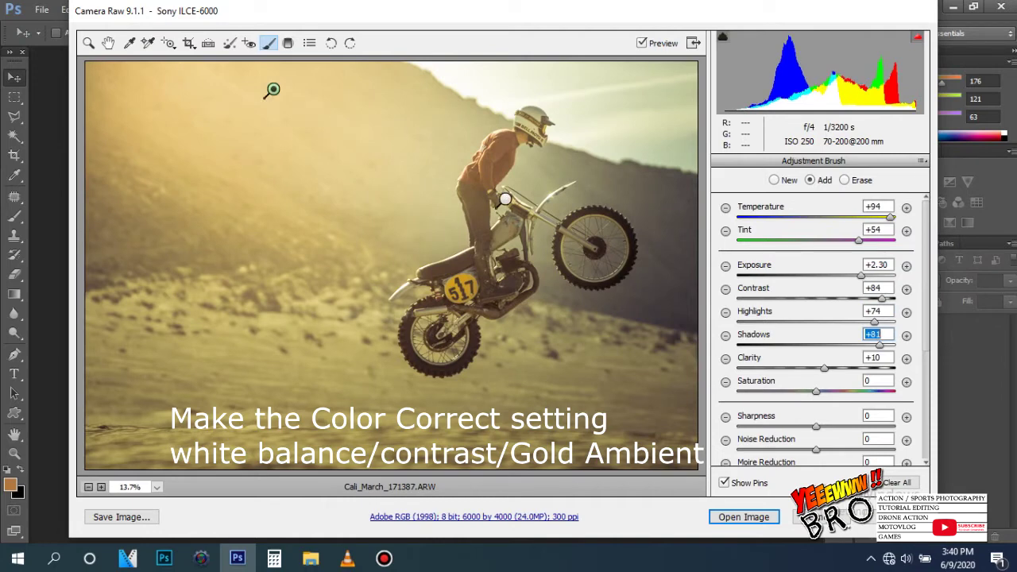
{"action": "left_click", "coordinate": [108, 43]}
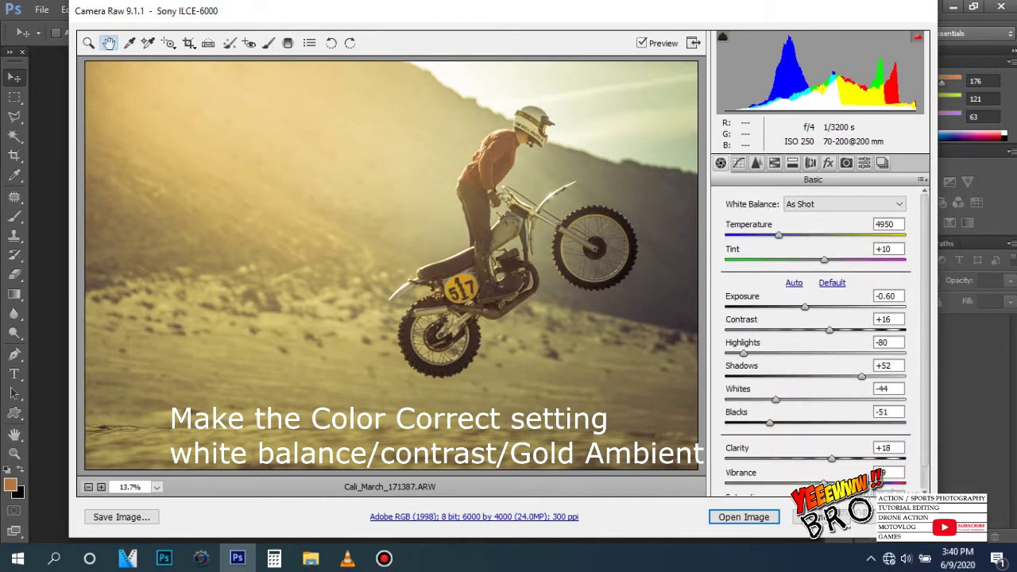
Lower the global Contrast to +59.
{"action": "left_click", "coordinate": [884, 318]}
{"action": "type", "text": "65"}
{"action": "key", "text": "Return"}
{"action": "type", "text": "59"}
{"action": "key", "text": "Return"}
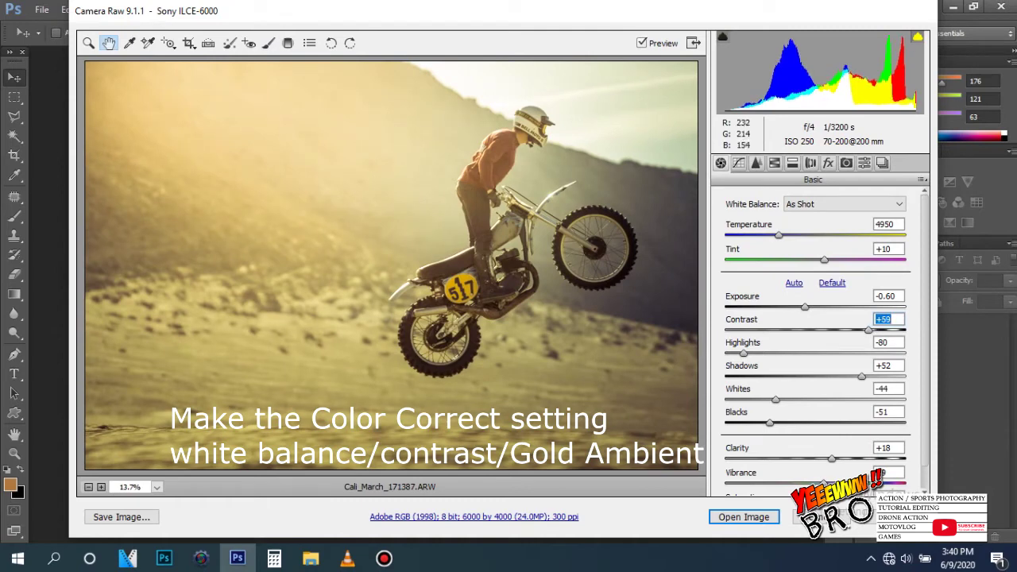
Paint a brush adjustment around the bike with Exposure +1.70 and Contrast +18.
{"action": "left_click", "coordinate": [269, 43]}
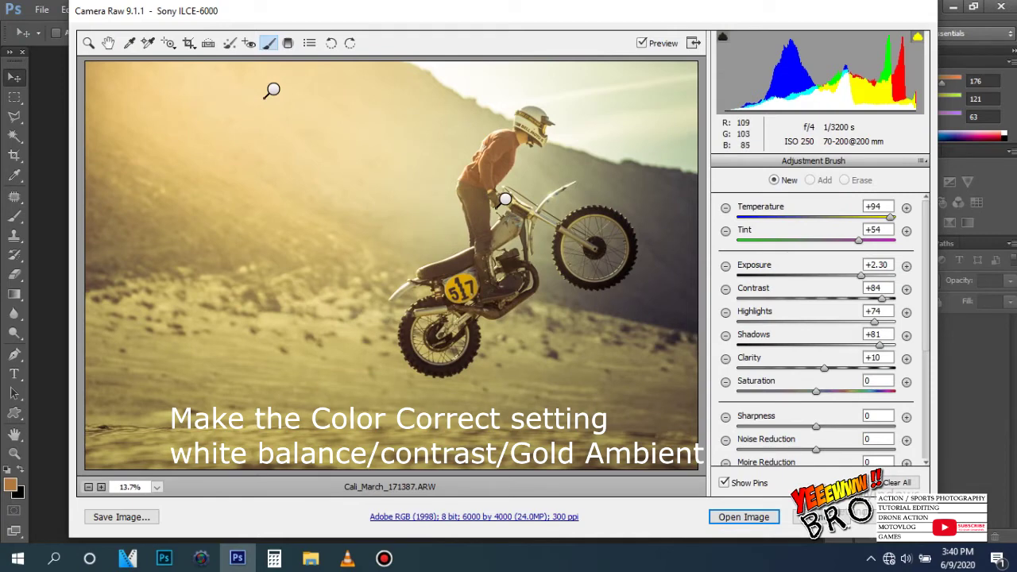
{"action": "left_click", "coordinate": [566, 288]}
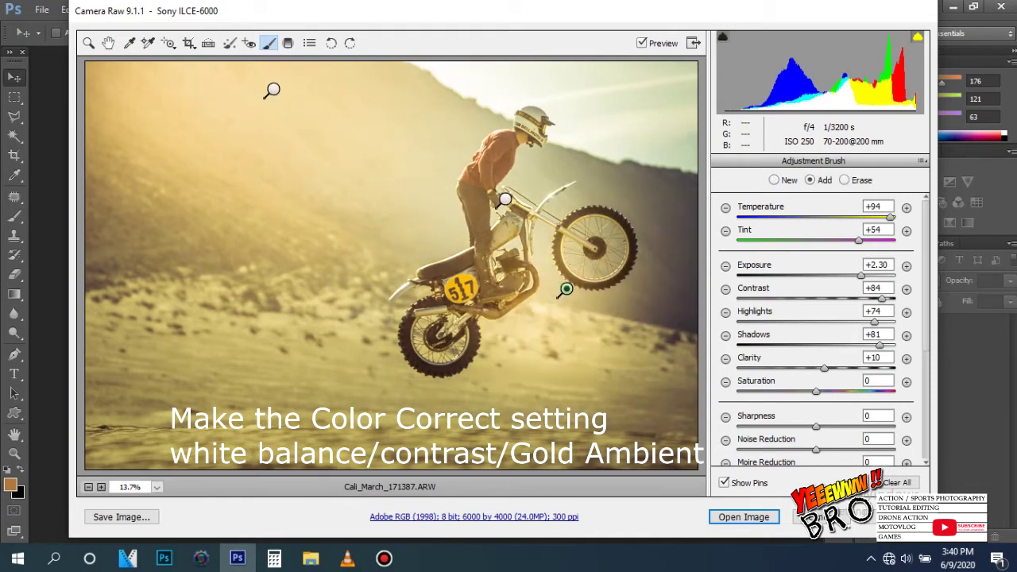
{"action": "type", "text": "+1.31.7"}
{"action": "key", "text": "Return"}
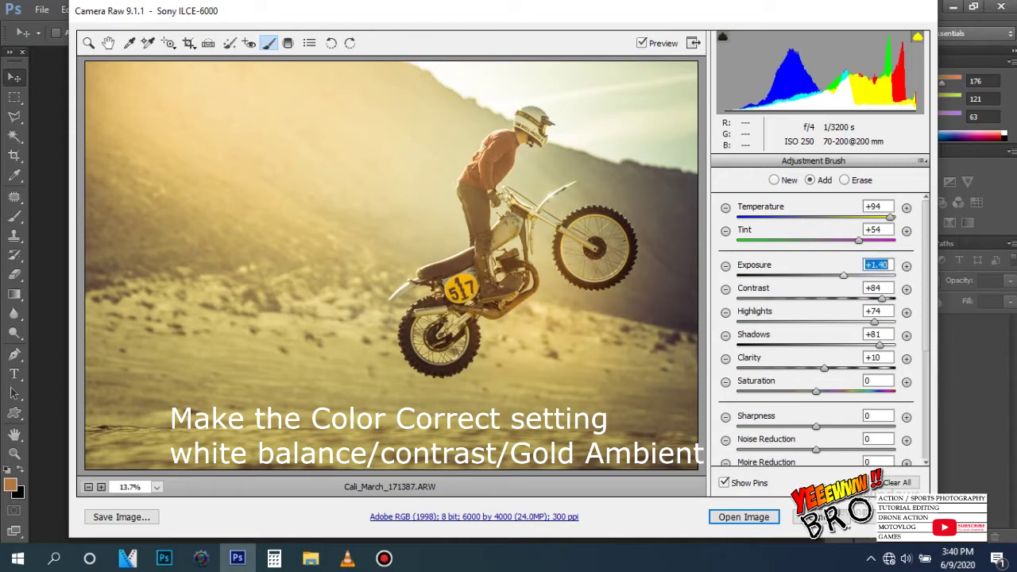
{"action": "key", "text": "Down"}
{"action": "key", "text": "Down"}
{"action": "key", "text": "Down"}
{"action": "mouse_move", "coordinate": [272, 90]}
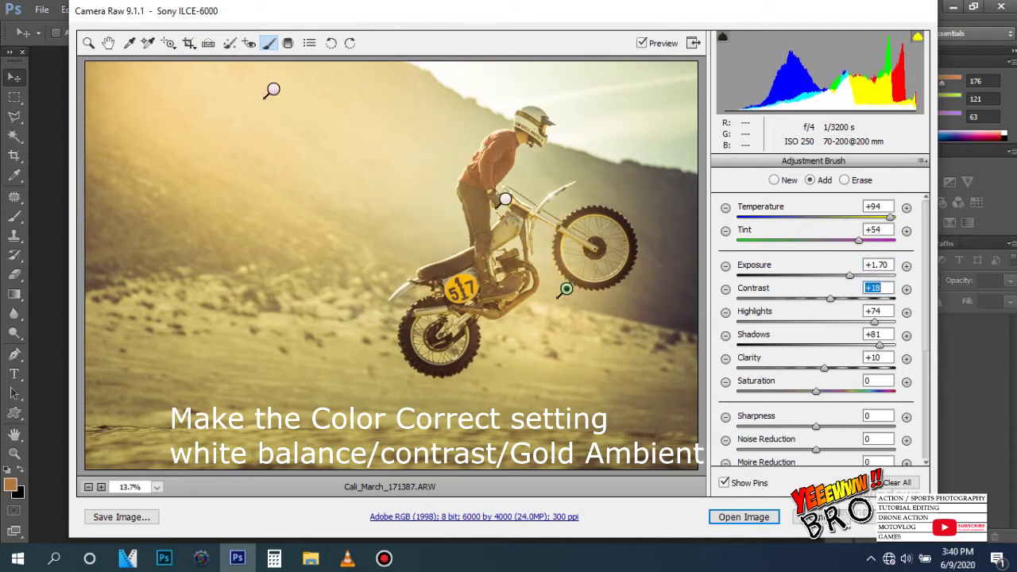
Set the brush Highlights to -55 and Shadows to +22, then open the image in Photoshop.
{"action": "key", "text": "Tab"}
{"action": "key", "text": "shift+Down"}
{"action": "key", "text": "shift+Down"}
{"action": "key", "text": "shift+Down"}
{"action": "key", "text": "shift+Down"}
{"action": "key", "text": "shift+Down"}
{"action": "key", "text": "shift+Down"}
{"action": "key", "text": "Tab"}
{"action": "key", "text": "shift+Down"}
{"action": "key", "text": "shift+Down"}
{"action": "key", "text": "shift+Down"}
{"action": "key", "text": "shift+Down"}
{"action": "key", "text": "shift+Down"}
{"action": "key", "text": "shift+Down"}
{"action": "key", "text": "shift+Up"}
{"action": "key", "text": "Up"}
{"action": "key", "text": "Up"}
{"action": "key", "text": "Up"}
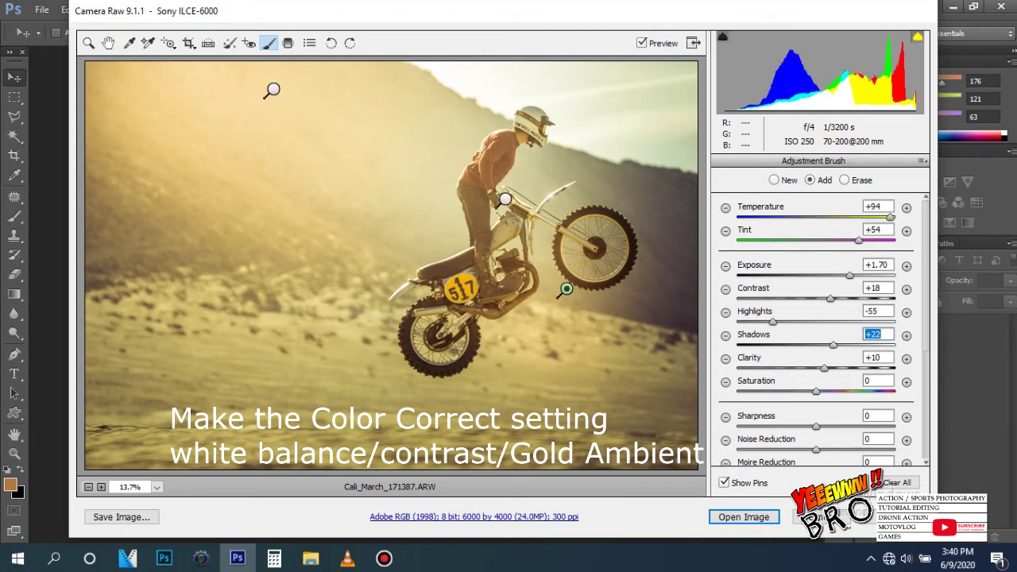
{"action": "key", "text": "h"}
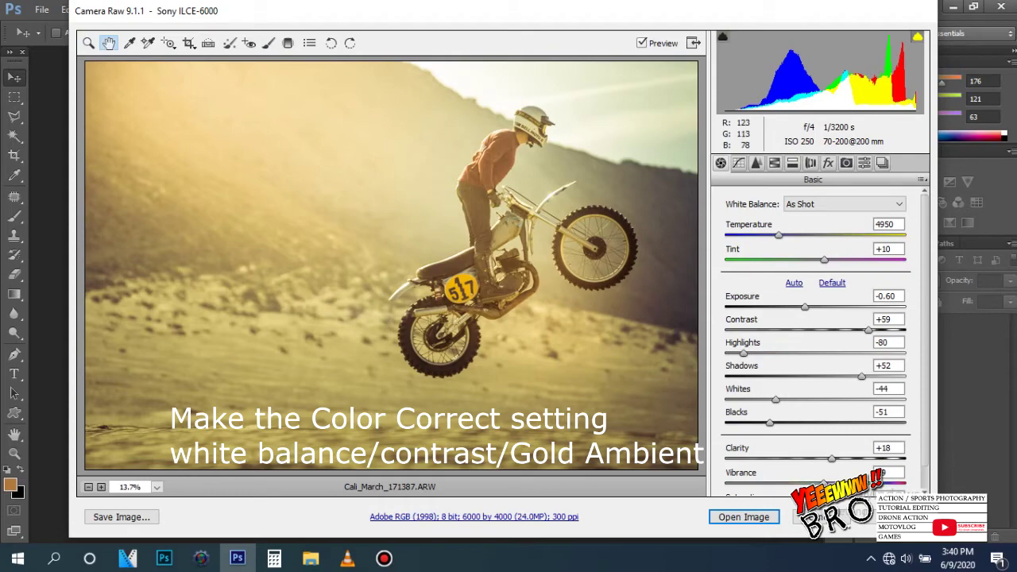
{"action": "left_click", "coordinate": [744, 517]}
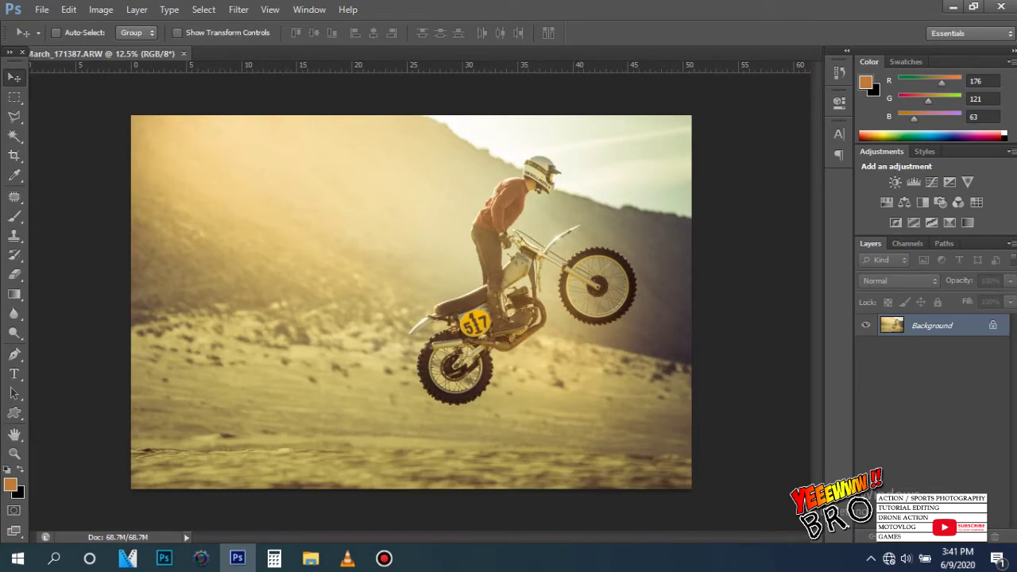
Add a Curves adjustment layer with an S-curve: shadows pulled down, highlights lifted.
{"action": "left_click", "coordinate": [924, 537]}
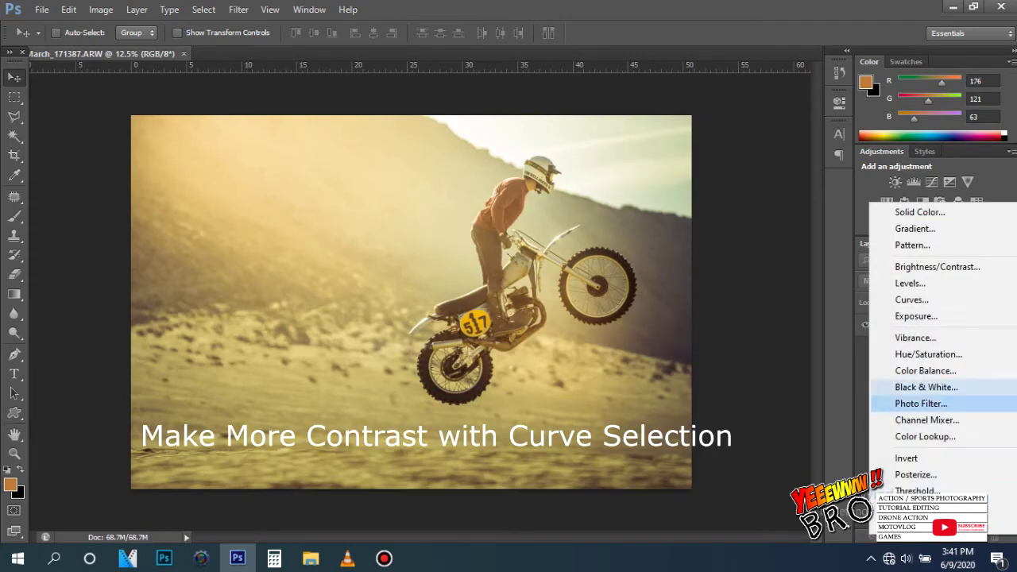
{"action": "left_click", "coordinate": [896, 300]}
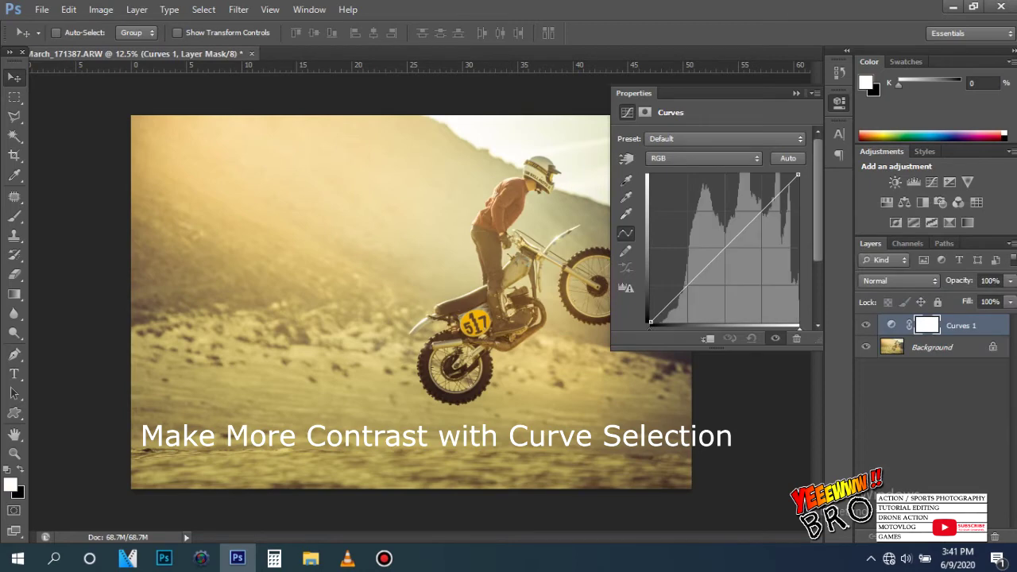
{"action": "left_click_drag", "start_coordinate": [681, 291], "coordinate": [689, 306]}
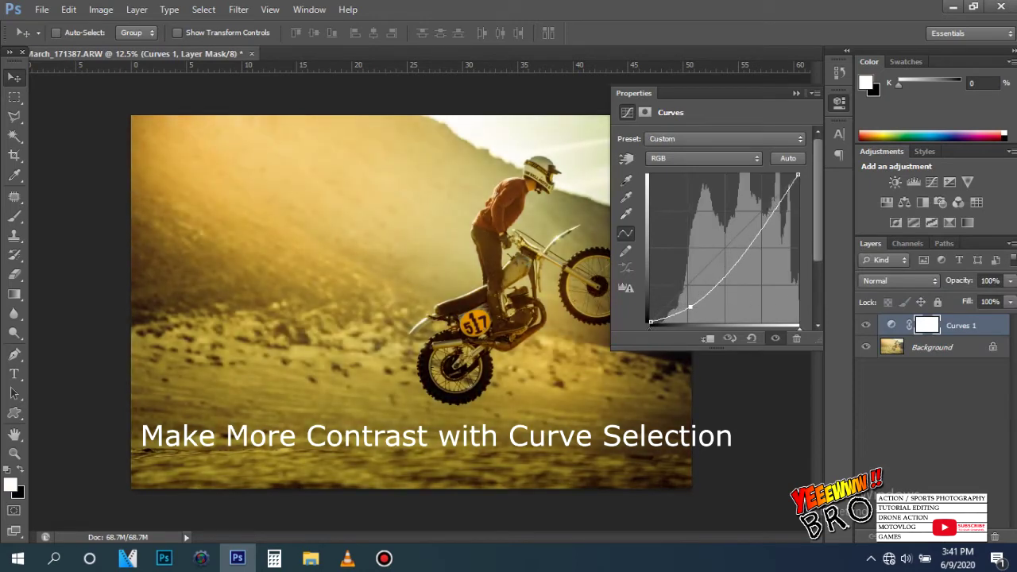
{"action": "left_click_drag", "start_coordinate": [763, 237], "coordinate": [762, 199]}
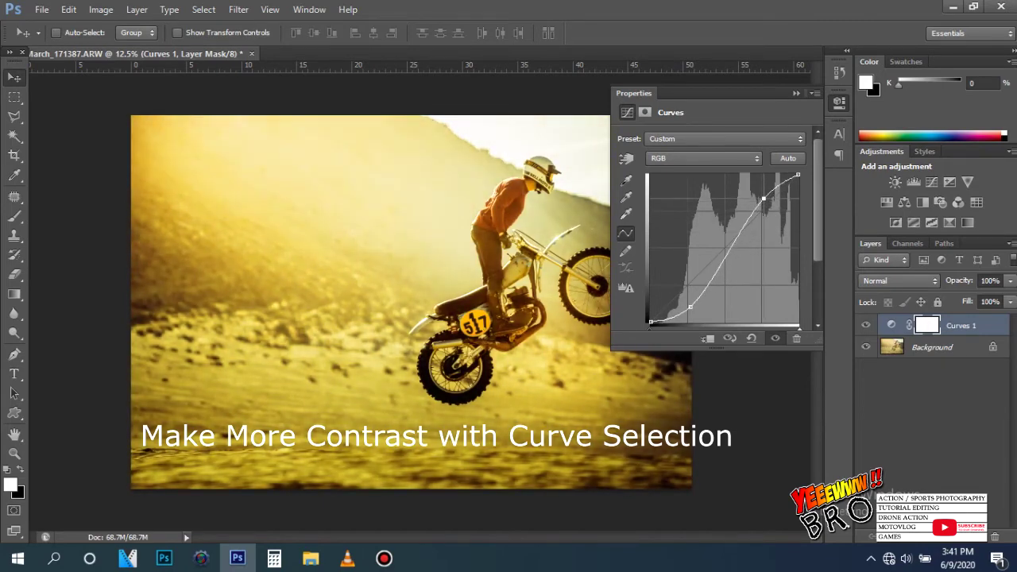
{"action": "mouse_move", "coordinate": [691, 307]}
{"action": "left_mouse_down"}
{"action": "mouse_move", "coordinate": [698, 271]}
{"action": "mouse_move", "coordinate": [700, 291]}
{"action": "left_mouse_up"}
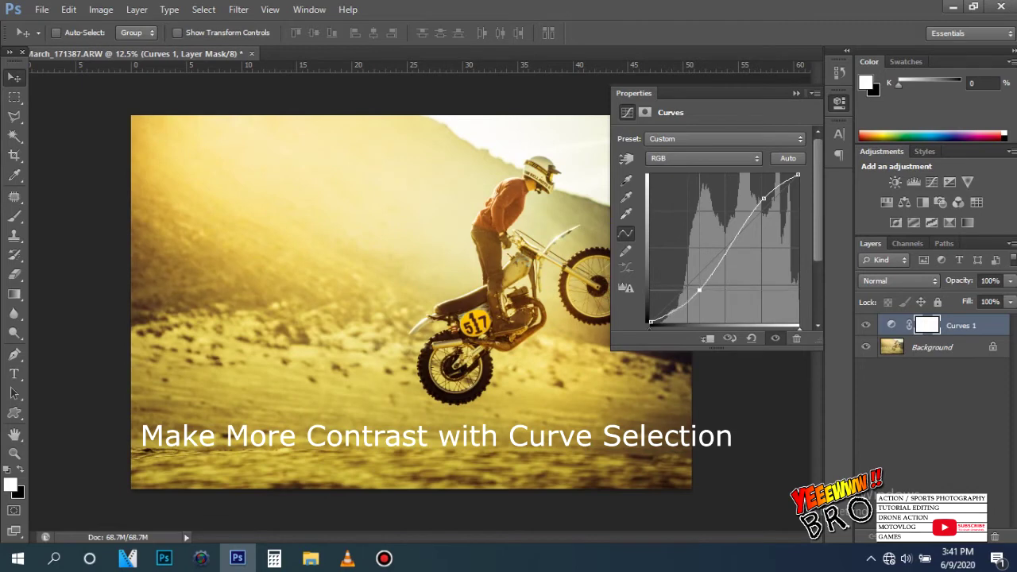
{"action": "left_click", "coordinate": [764, 198]}
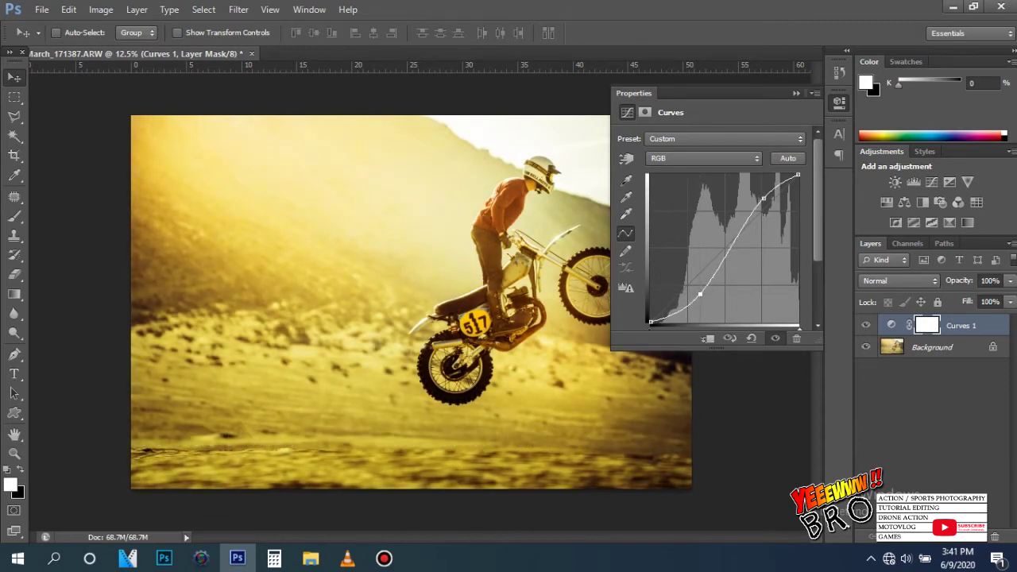
{"action": "left_click", "coordinate": [796, 93]}
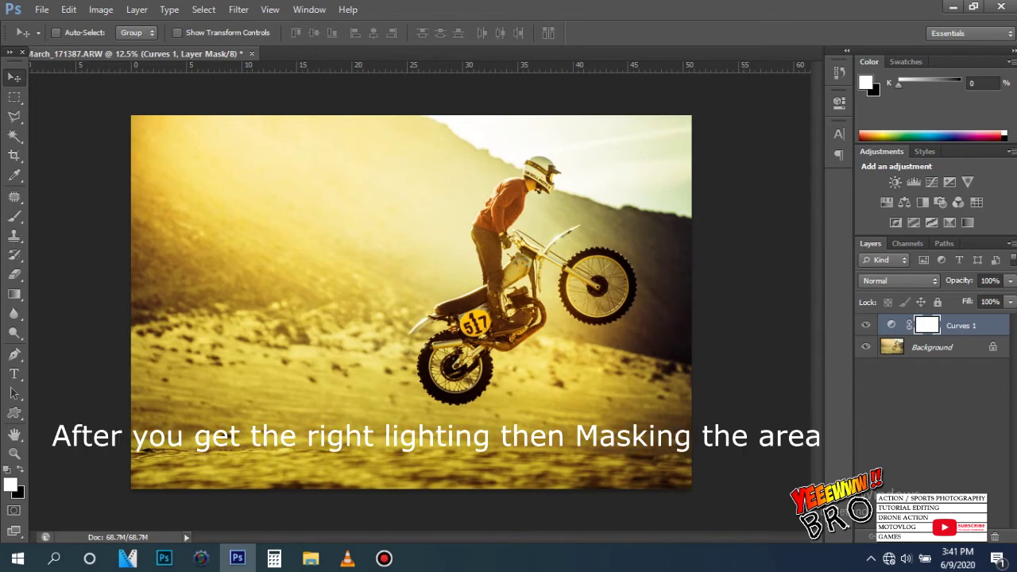
Paint black on the Curves 1 mask over the right side, upper-left and lower areas.
{"action": "key", "text": "b"}
{"action": "key", "text": "x"}
{"action": "left_click_drag", "start_coordinate": [660, 294], "coordinate": [651, 230]}
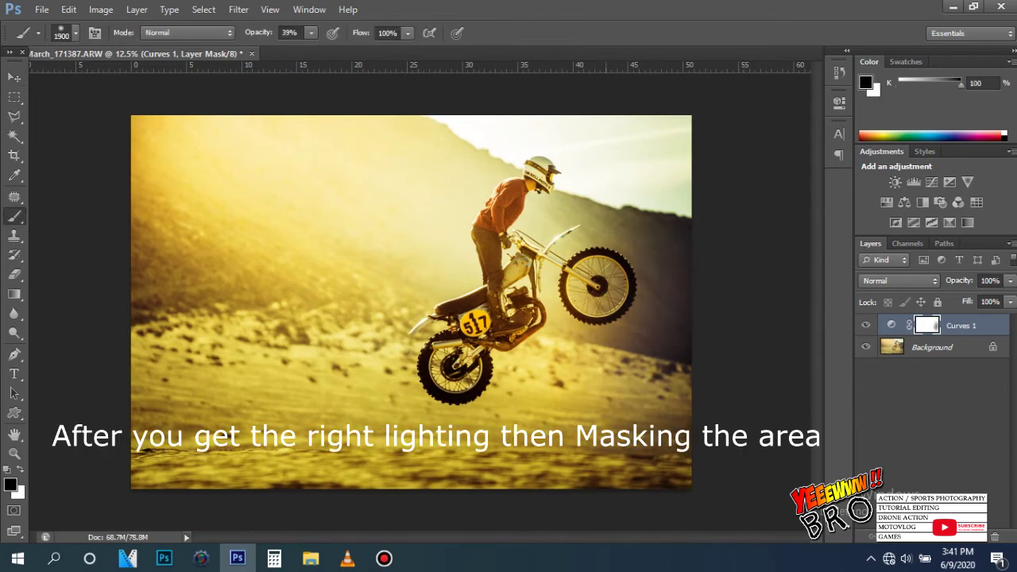
{"action": "left_click_drag", "start_coordinate": [278, 207], "coordinate": [199, 175]}
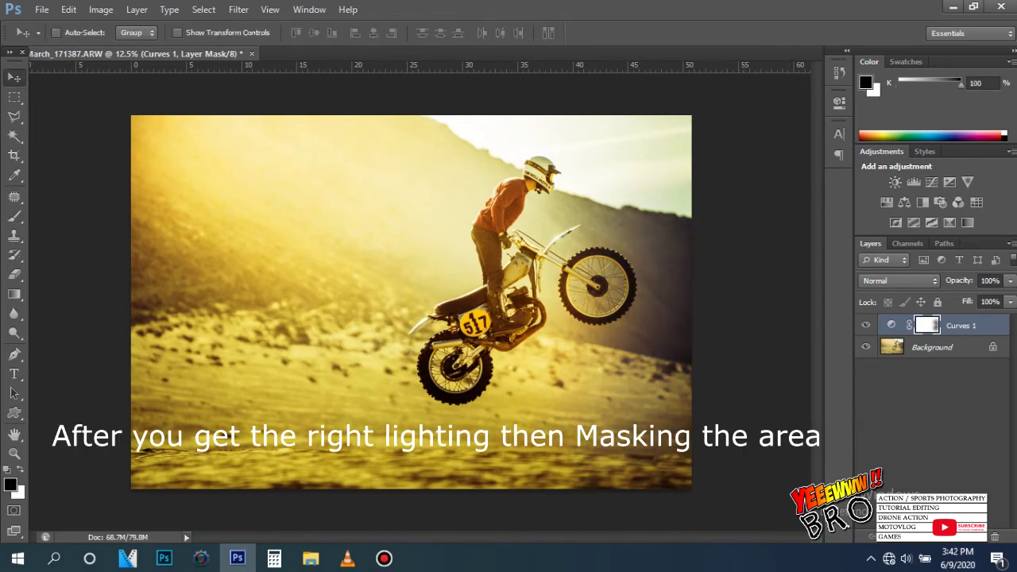
{"action": "left_click_drag", "start_coordinate": [317, 381], "coordinate": [493, 373]}
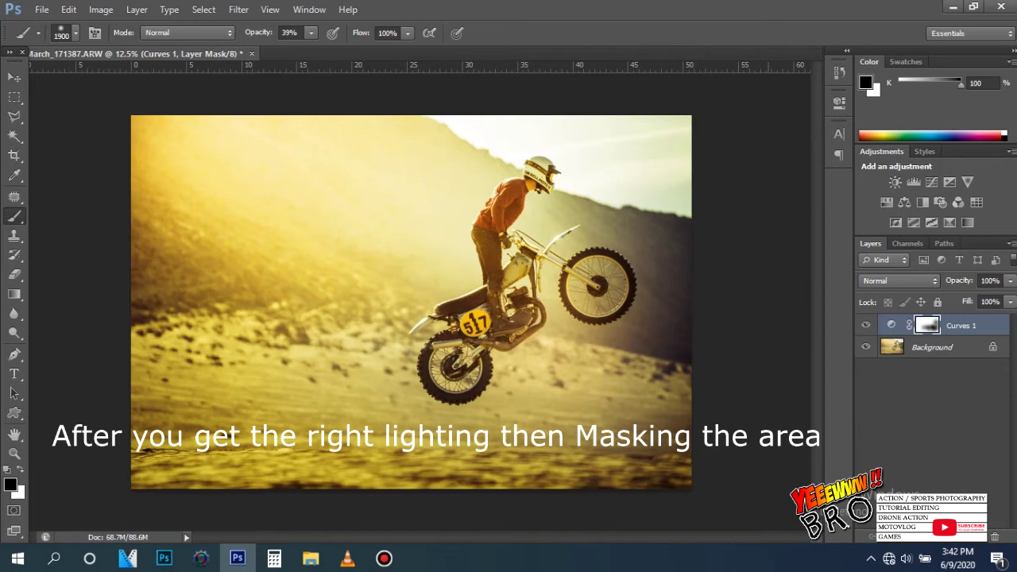
{"action": "key", "text": "v"}
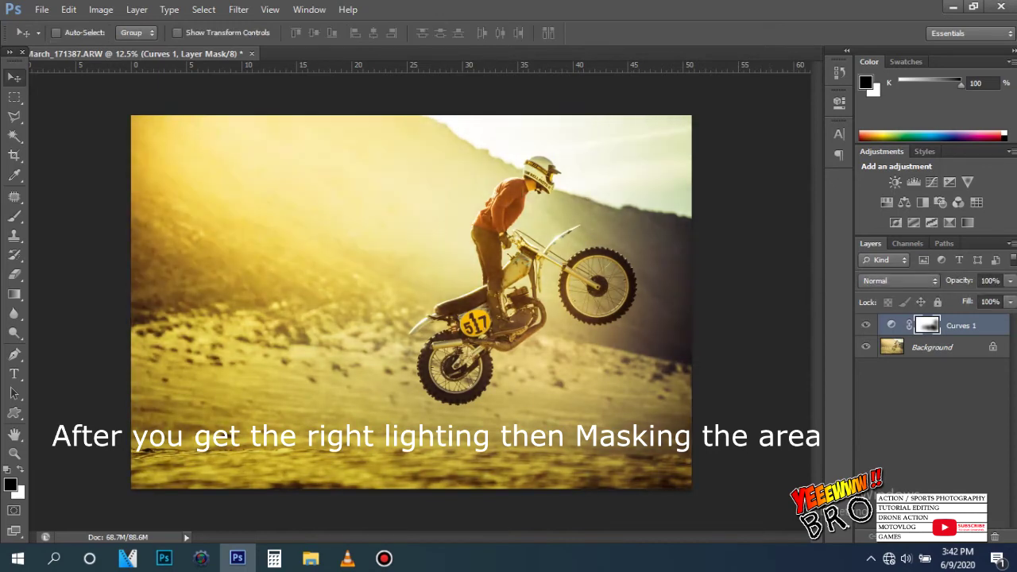
{"action": "key", "text": "g"}
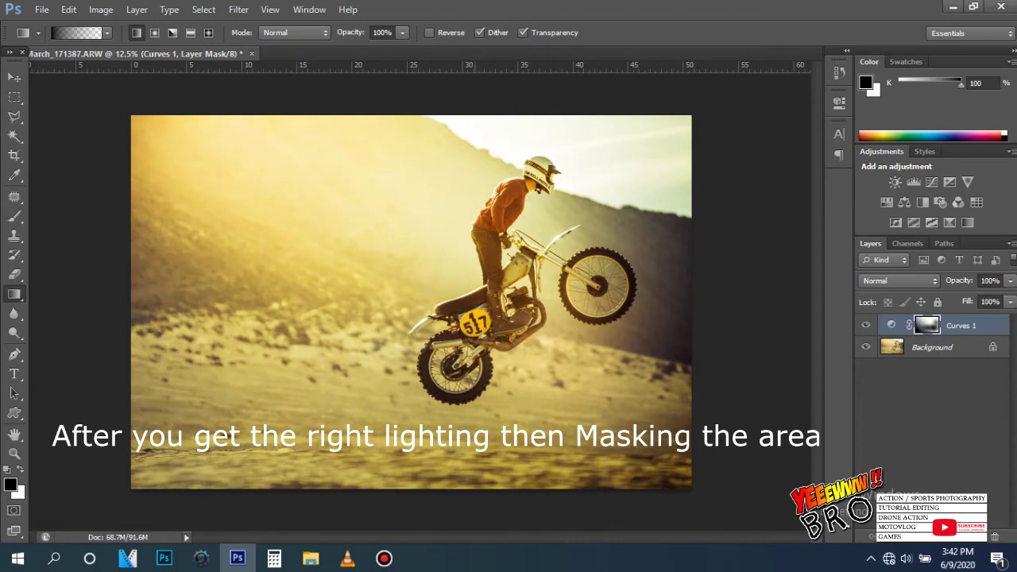
Draw a diagonal orange gradient on Layer 1 and blend it in Soft Light.
{"action": "left_click_drag", "start_coordinate": [531, 101], "coordinate": [250, 402]}
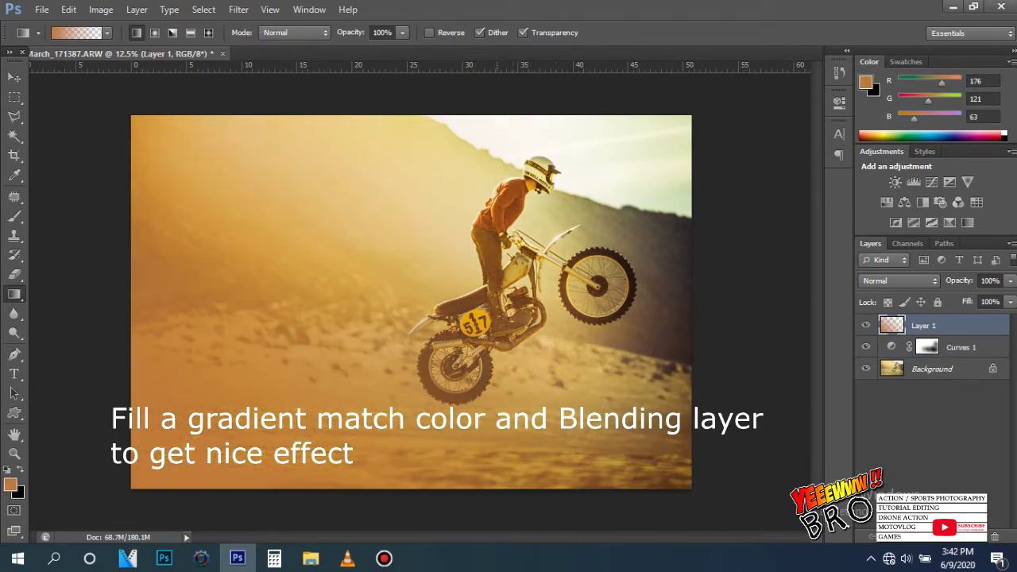
{"action": "key", "text": "v"}
{"action": "left_click", "coordinate": [900, 280]}
{"action": "left_click", "coordinate": [902, 90]}
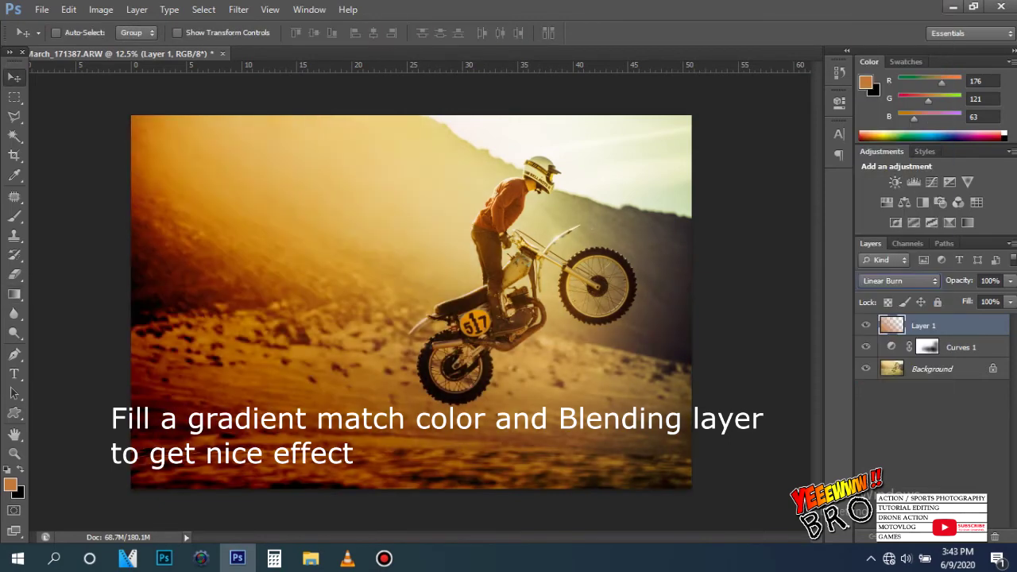
{"action": "key", "text": "Down"}
{"action": "key", "text": "Down"}
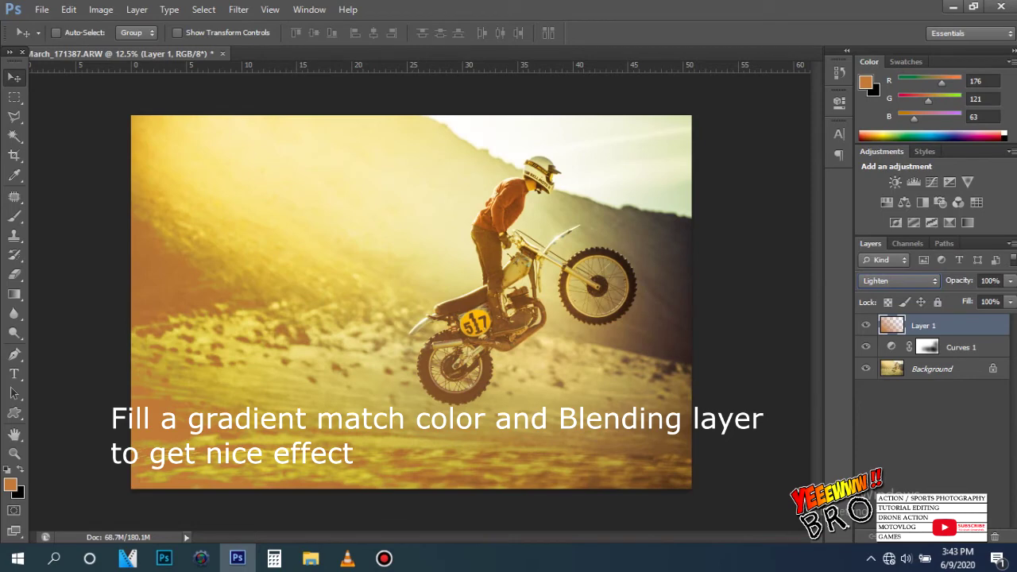
{"action": "key", "text": "Down"}
{"action": "key", "text": "Down"}
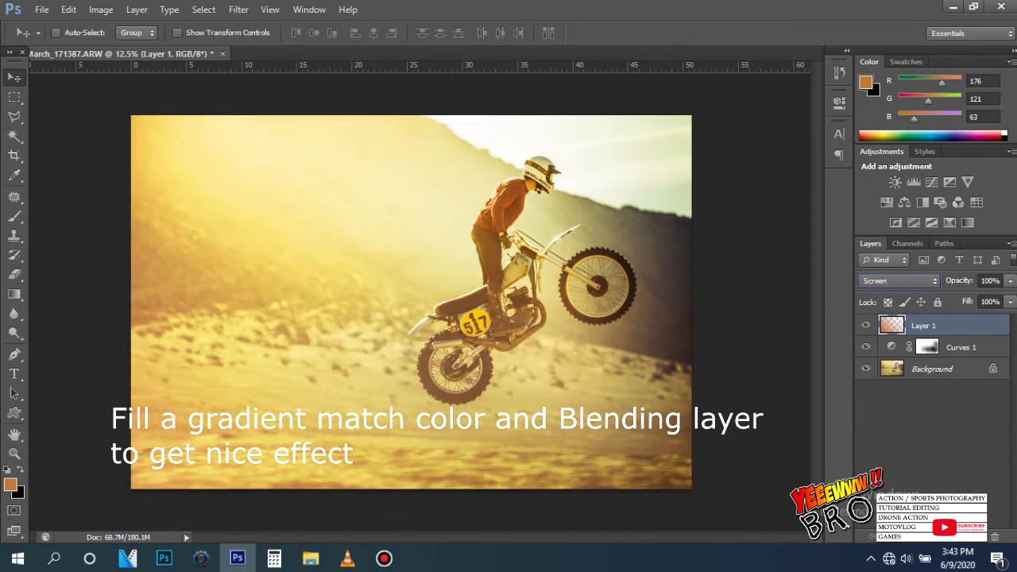
{"action": "key", "text": "Down"}
{"action": "key", "text": "Down"}
{"action": "key", "text": "Down"}
{"action": "key", "text": "Down"}
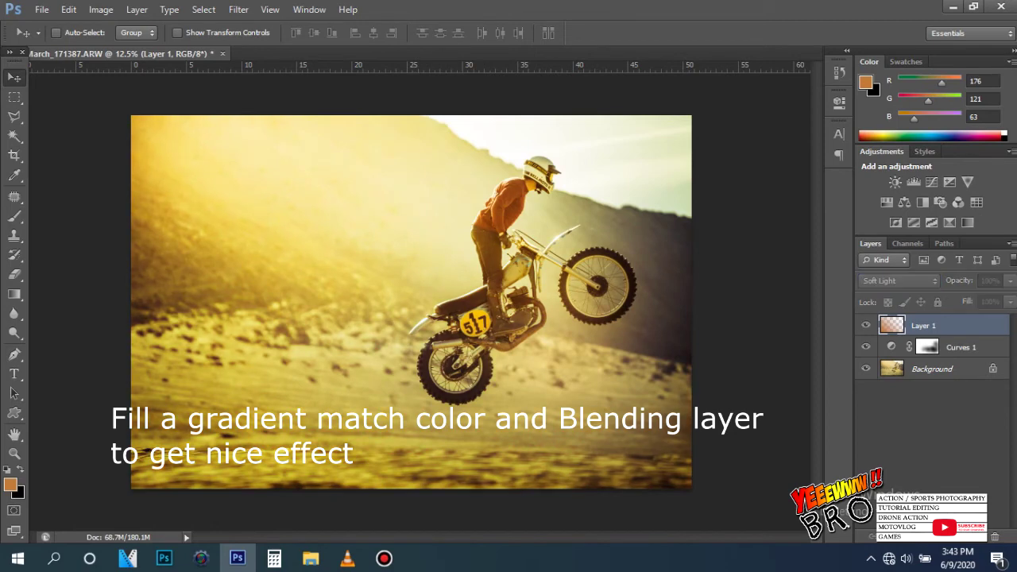
{"action": "key", "text": "Return"}
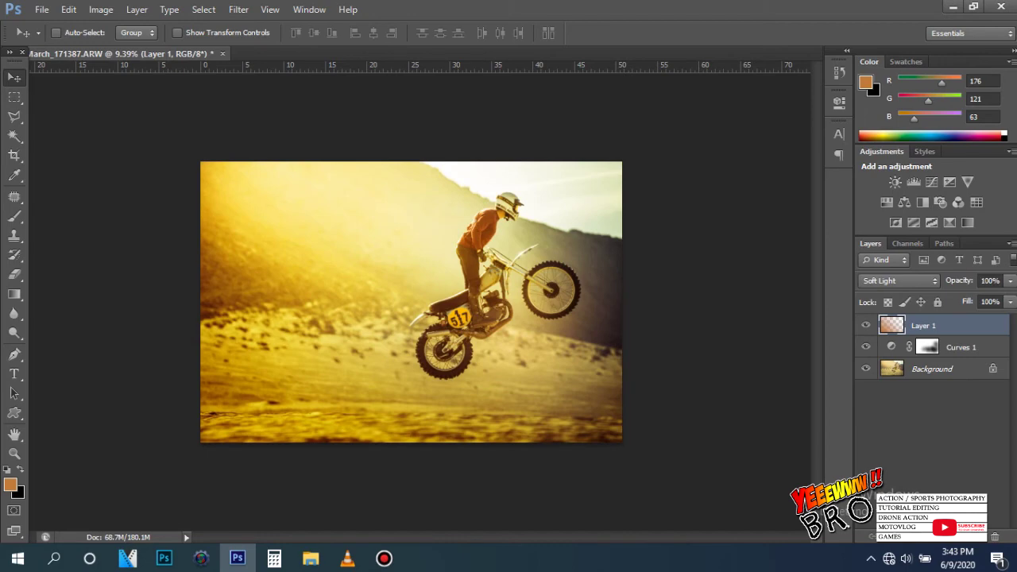
Zoom in and move the handle text up beneath the thank-you line.
{"action": "key", "text": "ctrl+plus"}
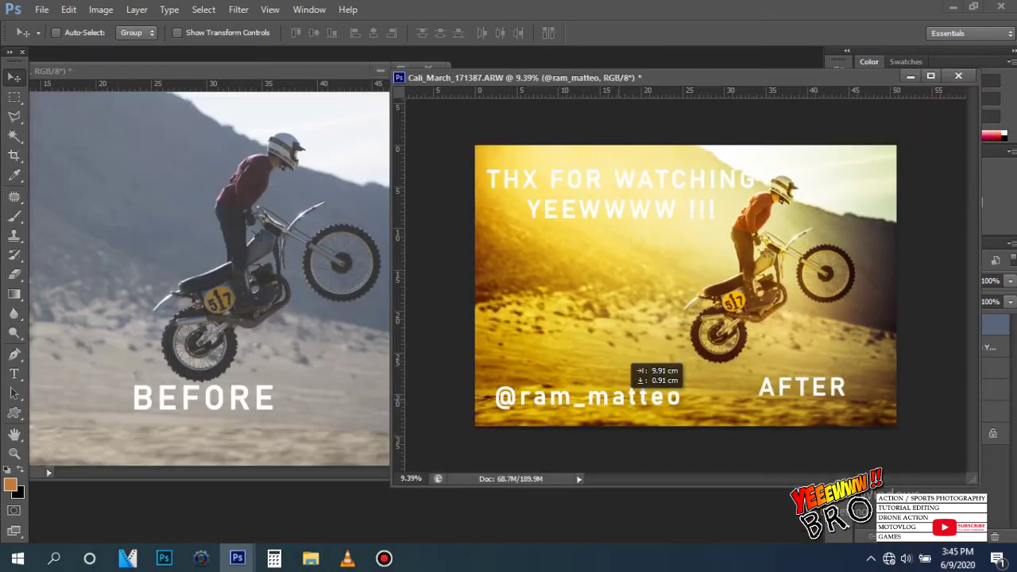
{"action": "left_click_drag", "start_coordinate": [623, 365], "coordinate": [650, 213]}
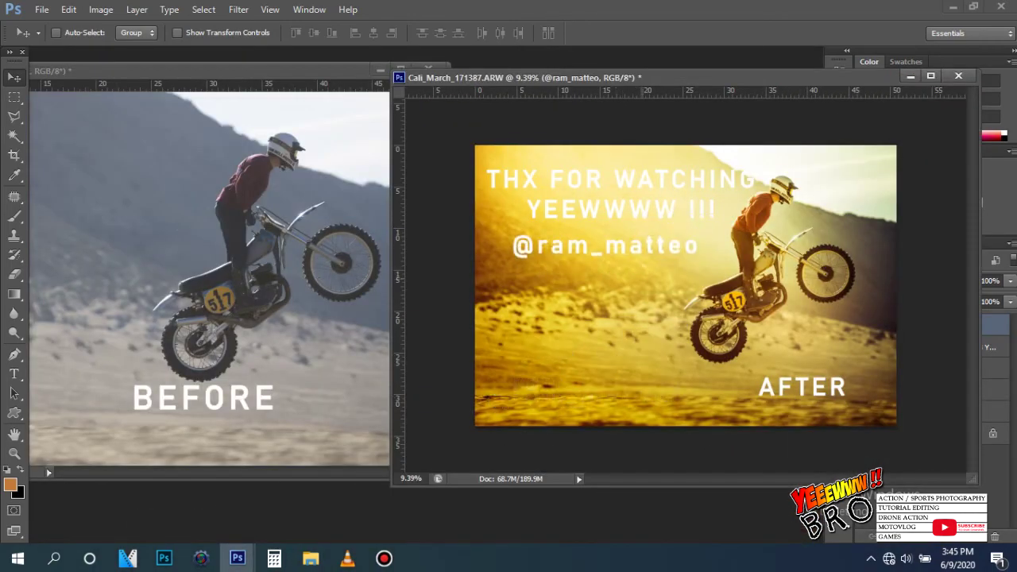